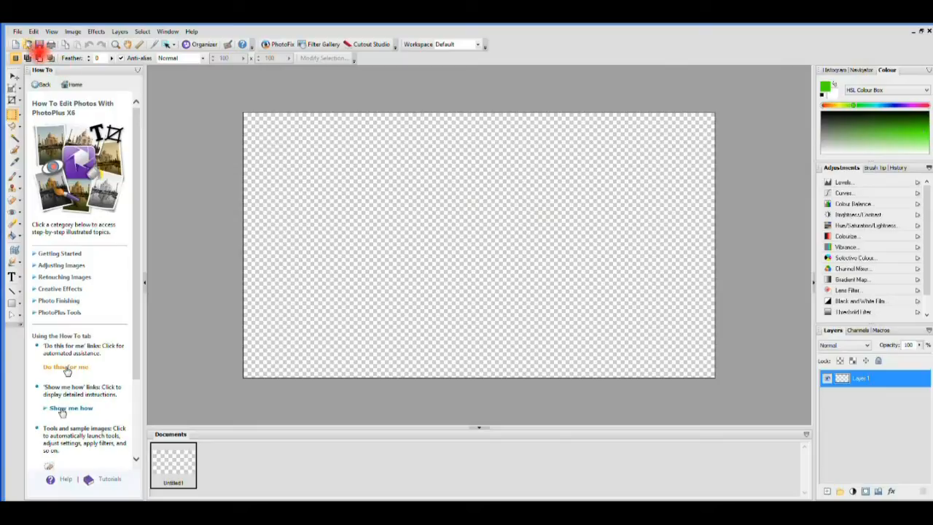
Step: Open the full-bridge gorge photo and clone sky over the deck and cables, keeping both towers
click(18, 32)
click(35, 64)
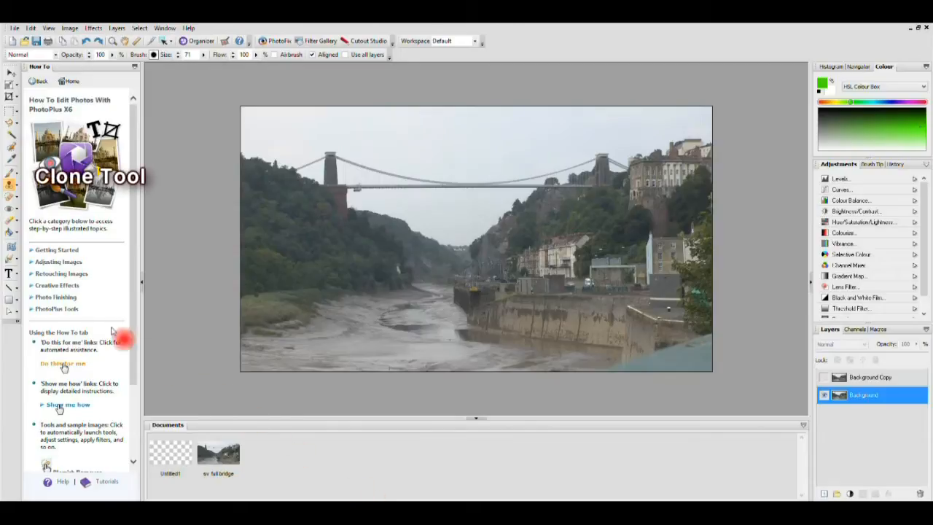
click(11, 187)
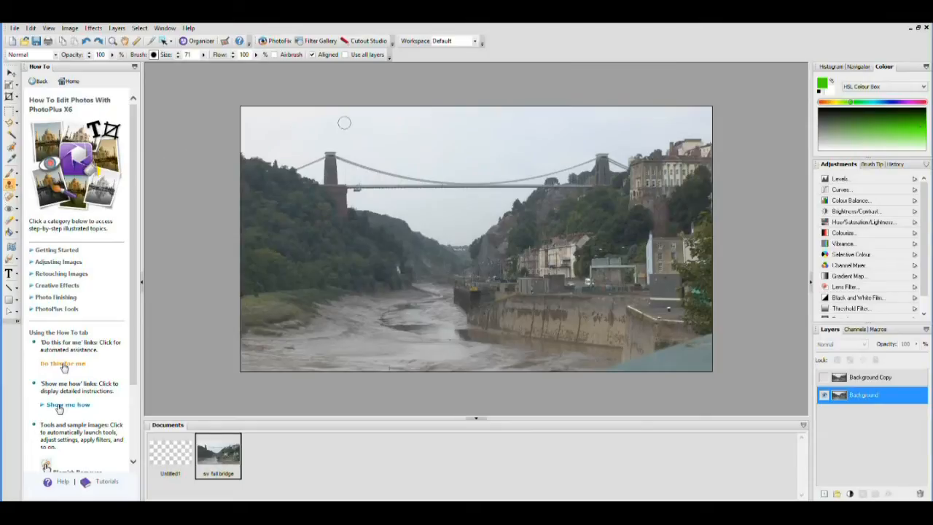
drag(345, 158, 369, 167)
mouse_move(427, 182)
mouse_down()
mouse_move(509, 183)
mouse_move(587, 159)
mouse_up()
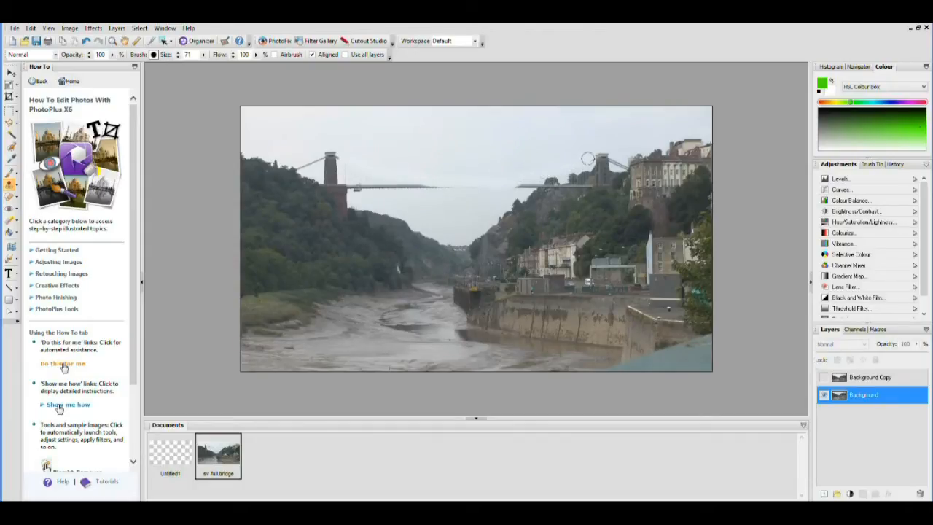
drag(519, 182, 537, 177)
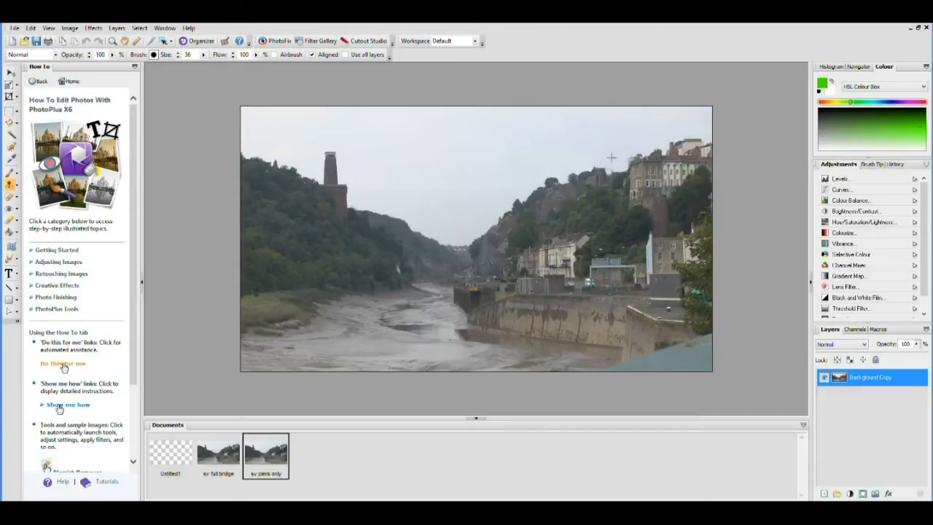
Step: Clone sky over the right tower's location to remove it
drag(610, 178, 599, 173)
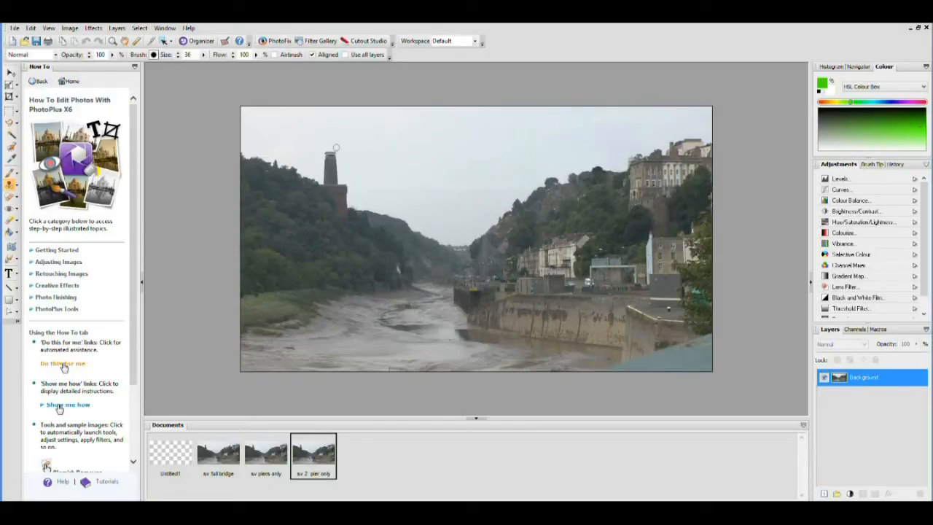
Step: Clone sky over the left tower's cap, spire, turret and leftover specks
click(336, 151)
click(324, 151)
click(330, 163)
click(326, 162)
drag(320, 166, 334, 175)
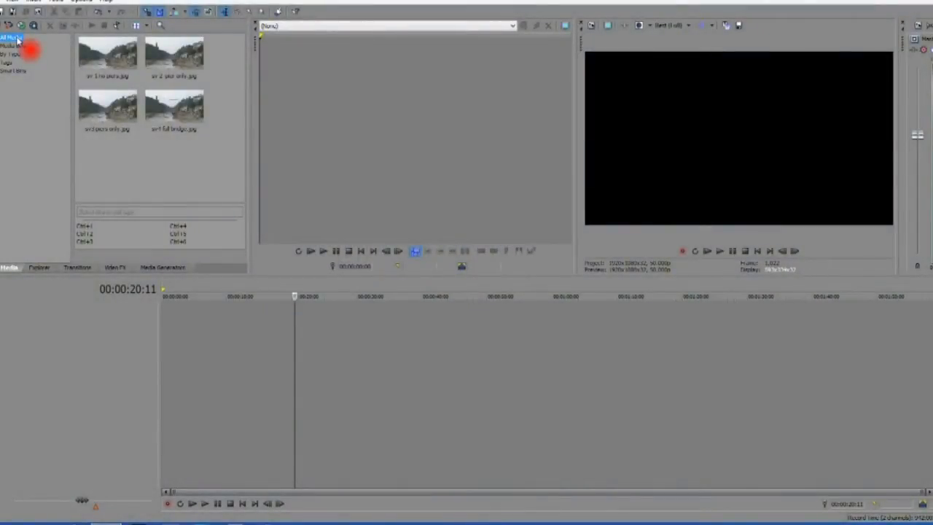
Step: Place the no-piers and one-pier images together on the timeline
click(97, 54)
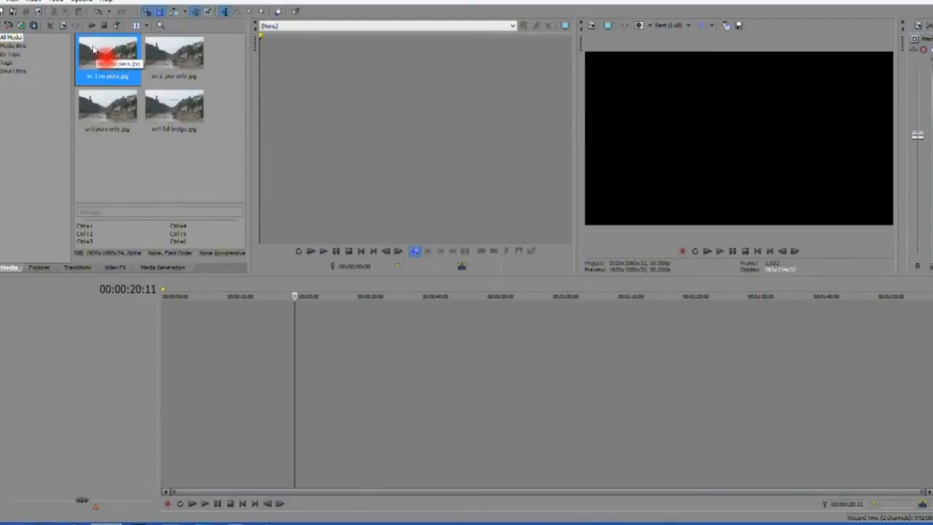
ctrl+click(164, 60)
drag(104, 59, 160, 329)
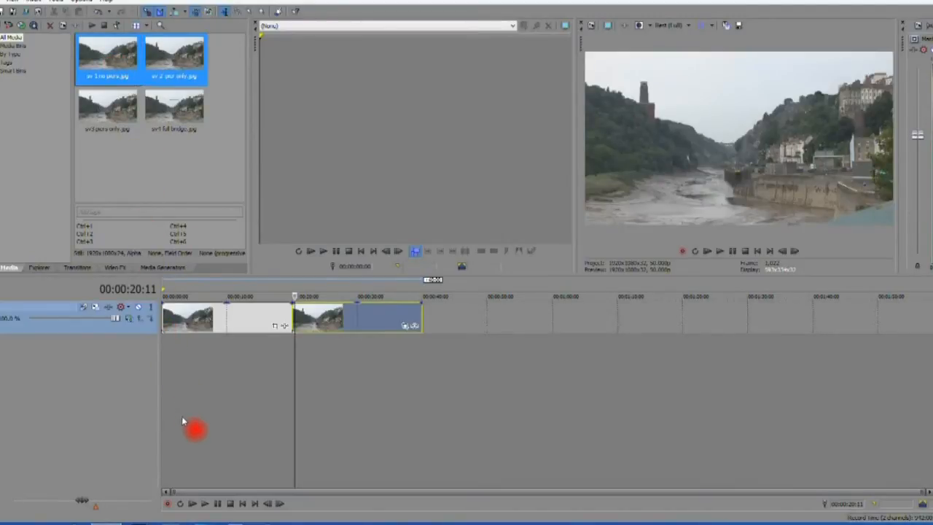
Step: Slide the one-pier clip left over the no-piers clip to form a crossfade
click(294, 342)
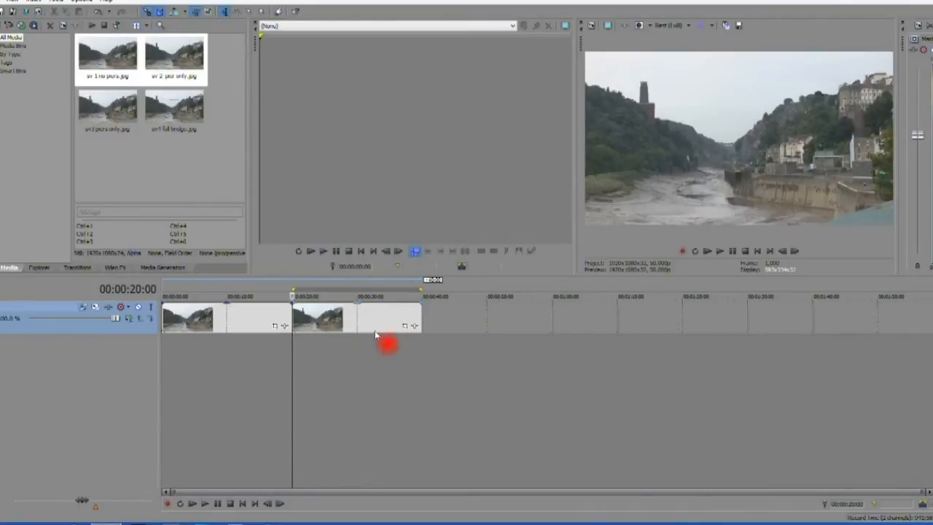
click(396, 323)
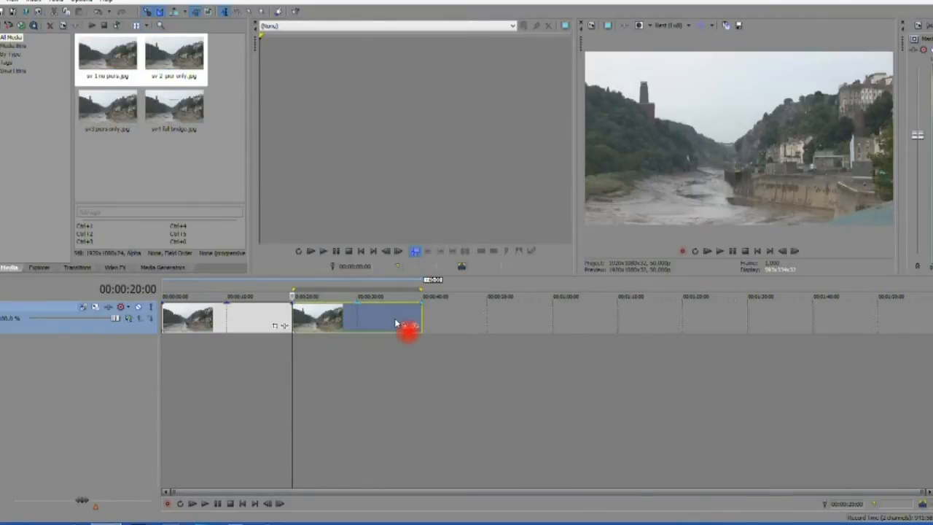
drag(396, 323, 292, 324)
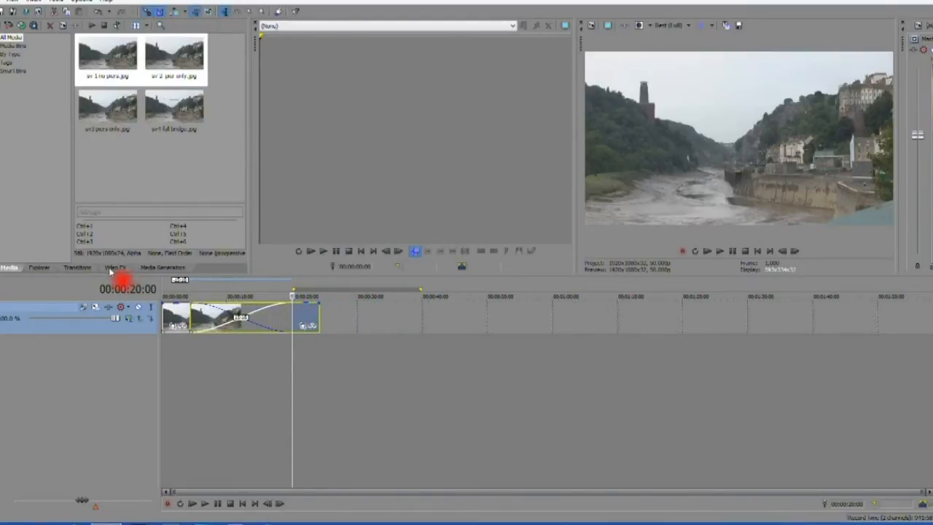
Step: Apply the Linear Wipe 'Bottom Up, Hard Edge' preset to the crossfade
click(93, 269)
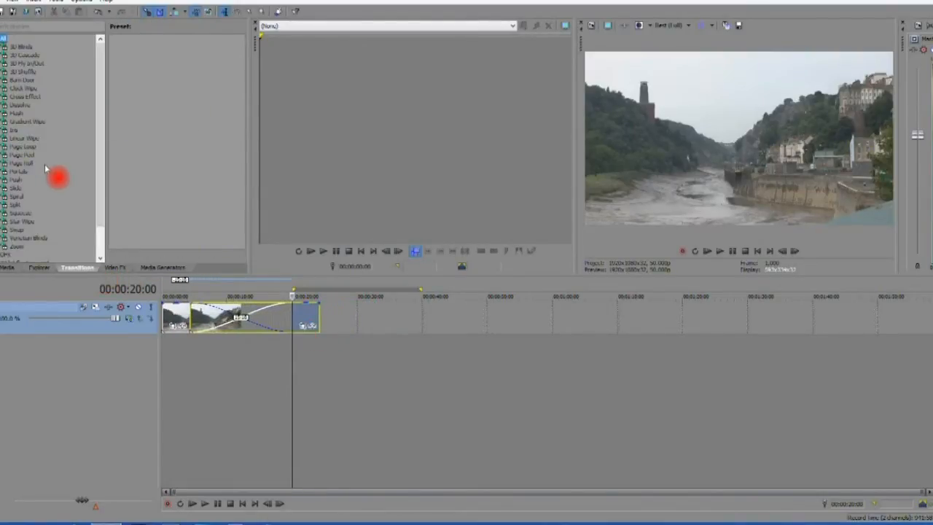
click(25, 139)
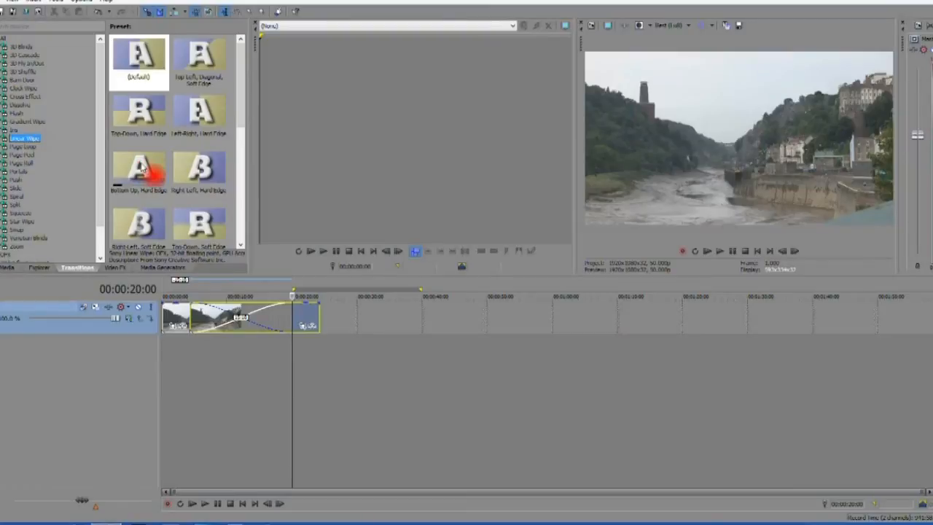
click(143, 169)
drag(143, 169, 220, 305)
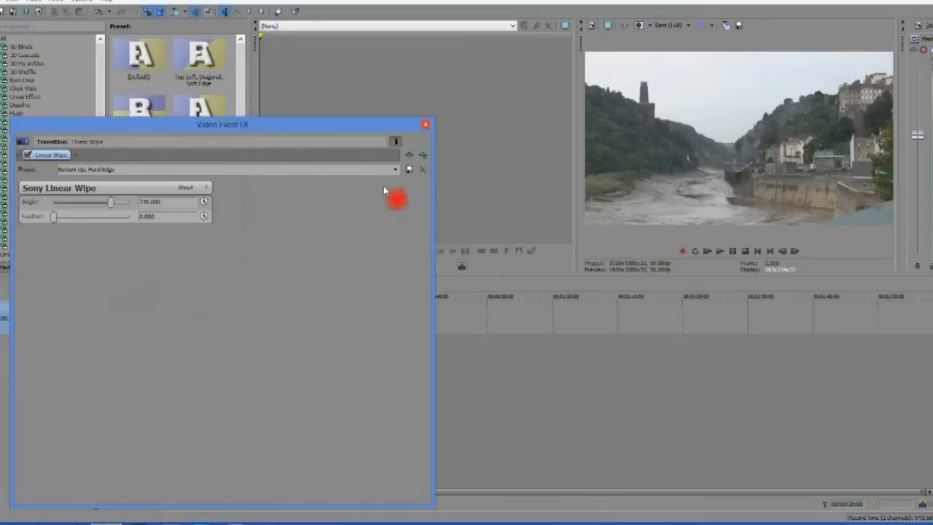
click(427, 125)
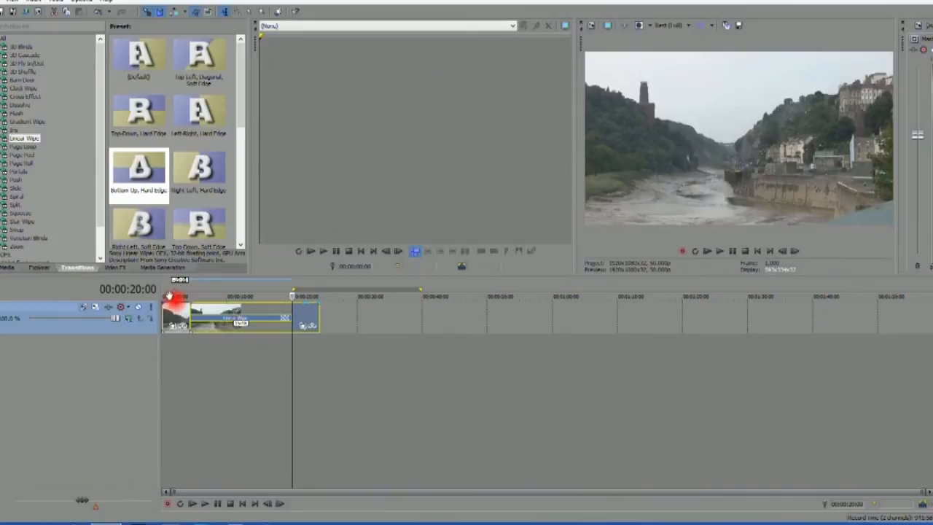
Step: Preview the wipe from 00:00:04:07, then add the next two bridge images to the timeline
click(190, 293)
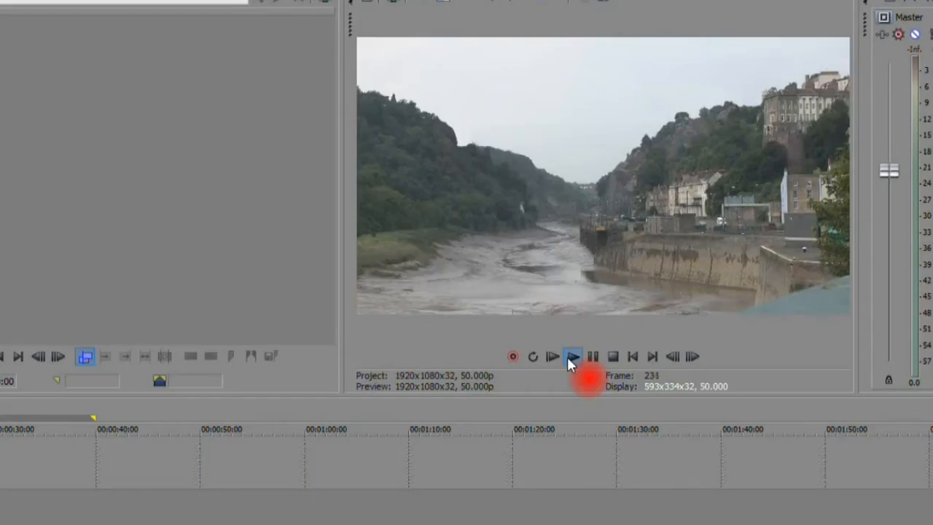
click(570, 356)
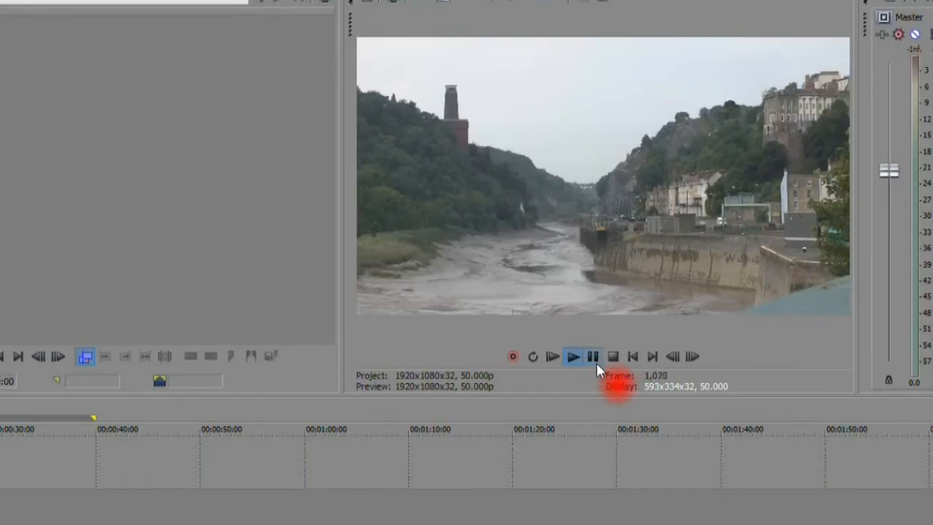
click(596, 361)
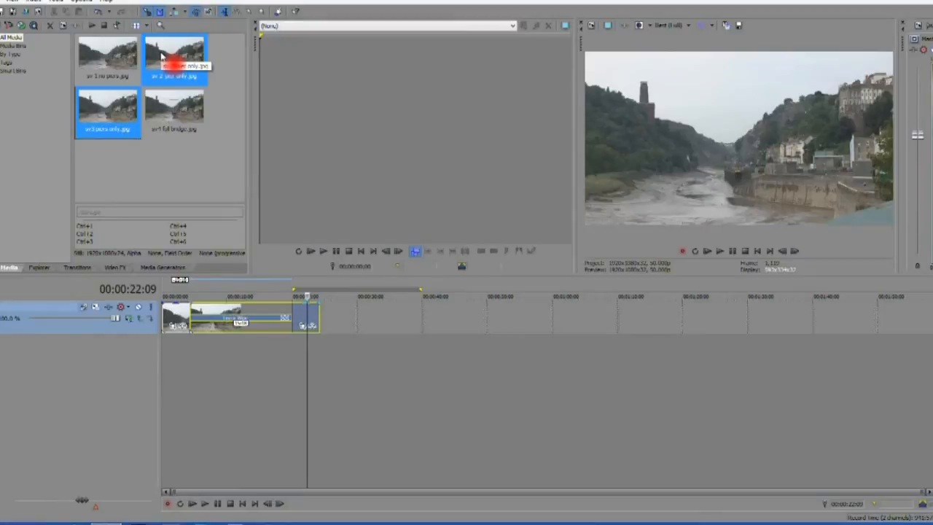
drag(161, 57, 328, 312)
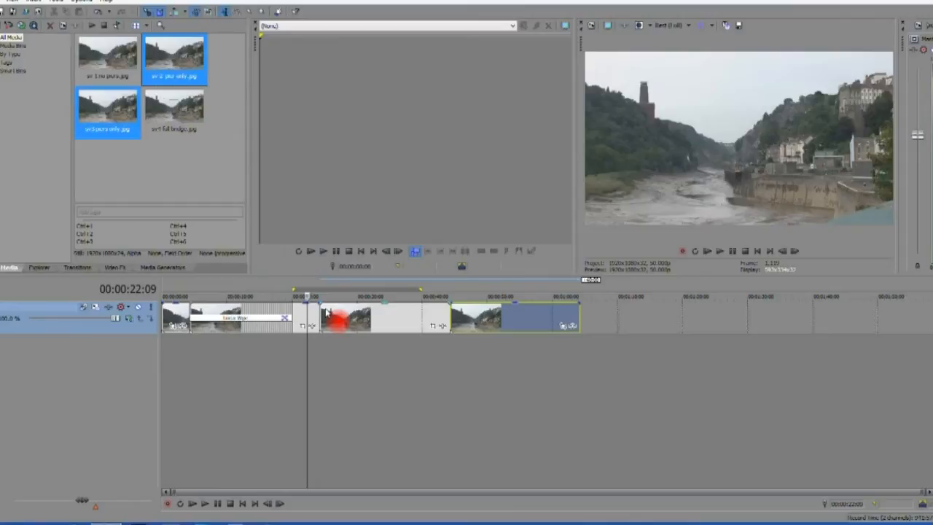
Step: Overlap the last clip onto the previous one and apply the 'Bottom Up, Hard Edge' wipe
drag(531, 324, 434, 331)
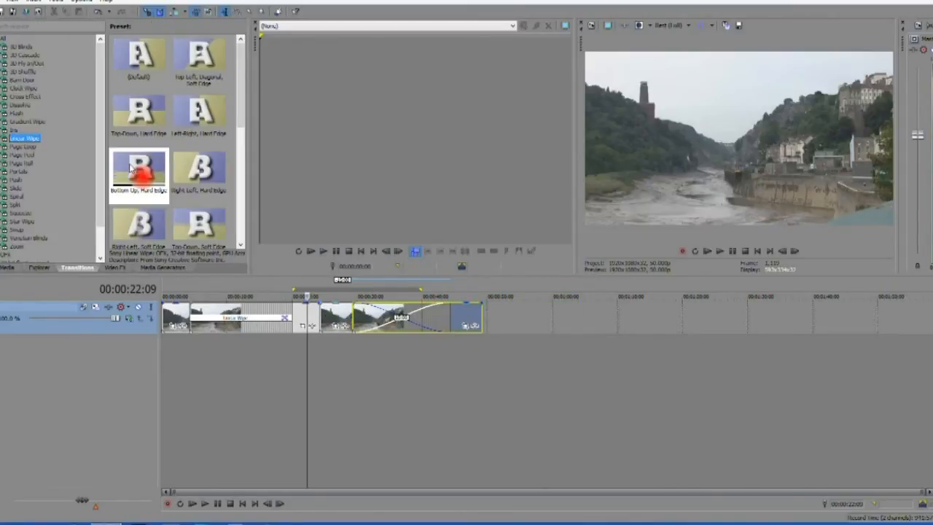
click(131, 168)
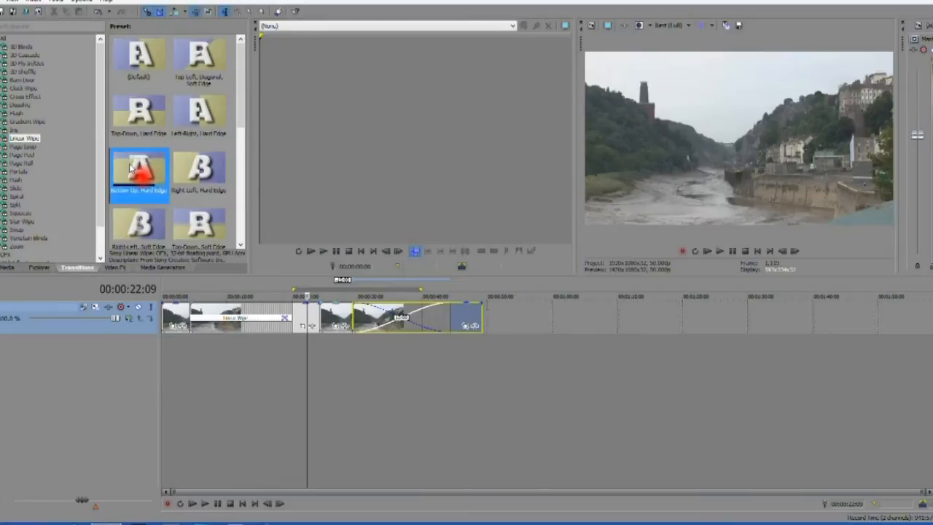
drag(169, 195, 396, 333)
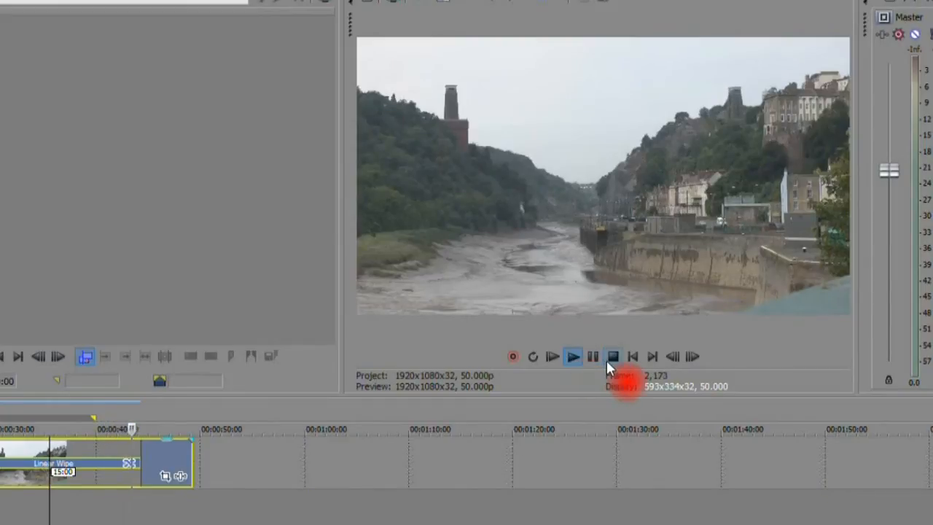
Step: Append the piers-only and full-bridge stills to the end and shift the final clip slightly later
click(614, 359)
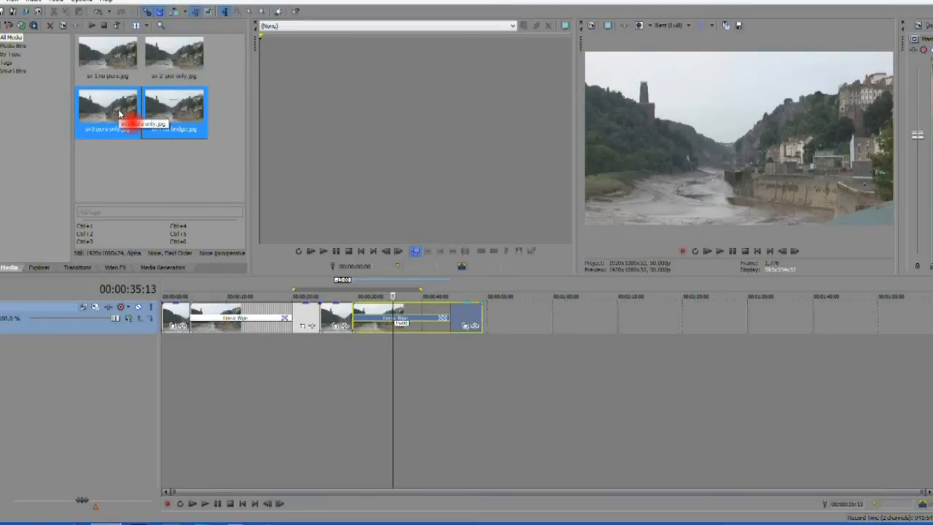
mouse_move(119, 110)
mouse_down()
mouse_move(495, 313)
mouse_move(489, 321)
mouse_move(660, 319)
mouse_move(586, 319)
mouse_up()
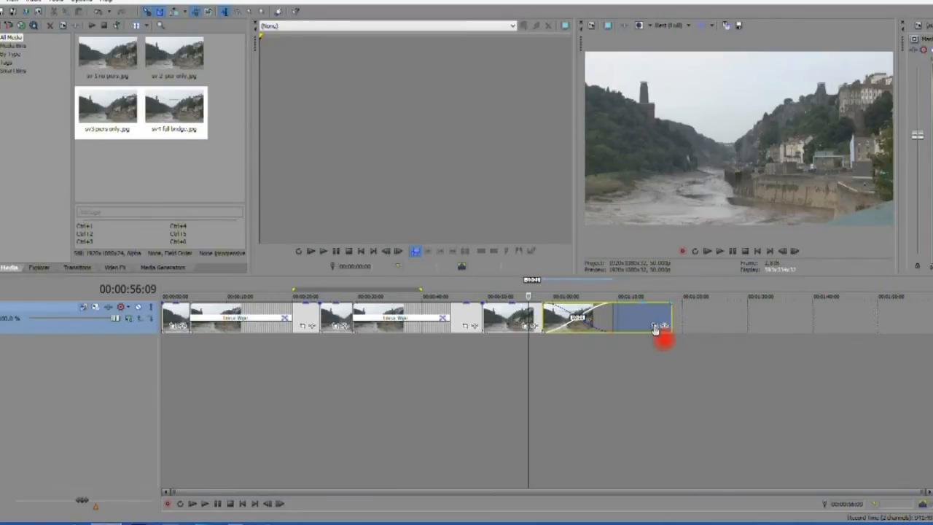
drag(648, 317, 664, 317)
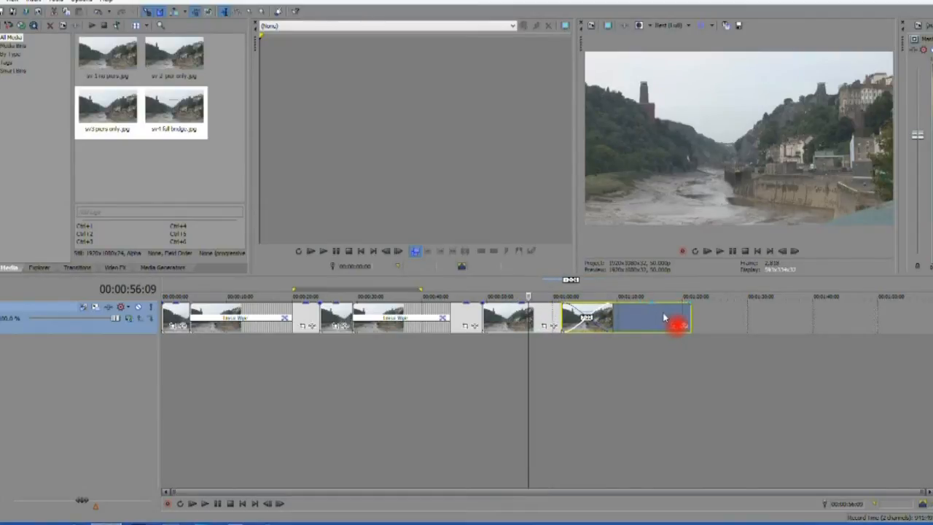
click(566, 297)
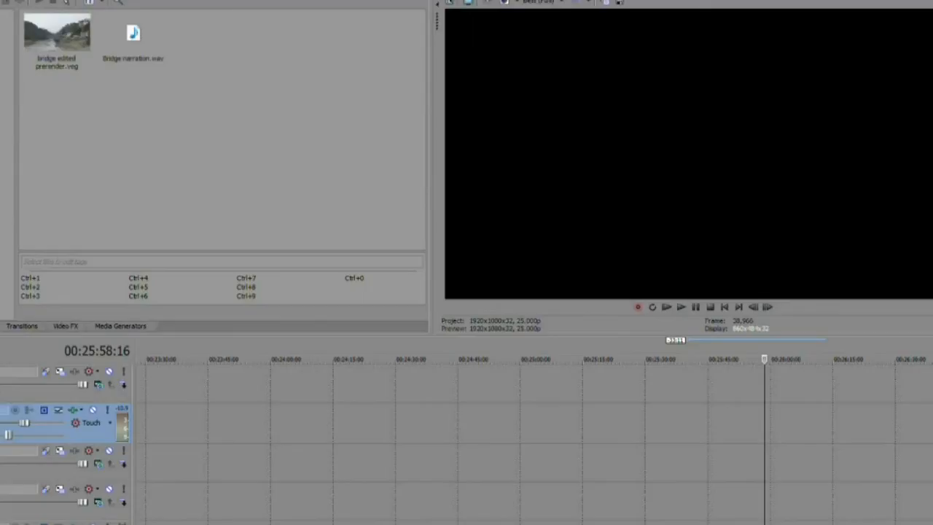
Step: Put 'bridge edited prerender' video and 'Bridge narration' audio on the timeline, narration first
click(47, 38)
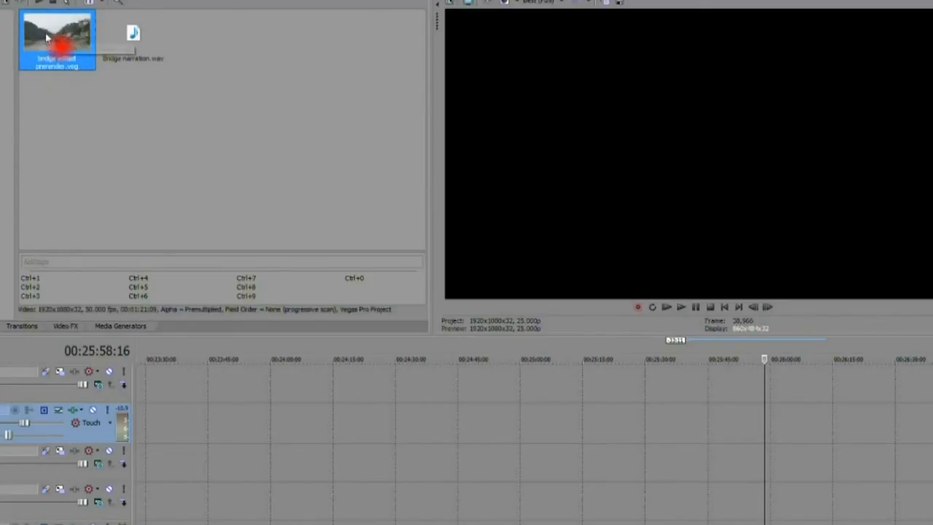
ctrl+click(135, 35)
drag(136, 35, 680, 389)
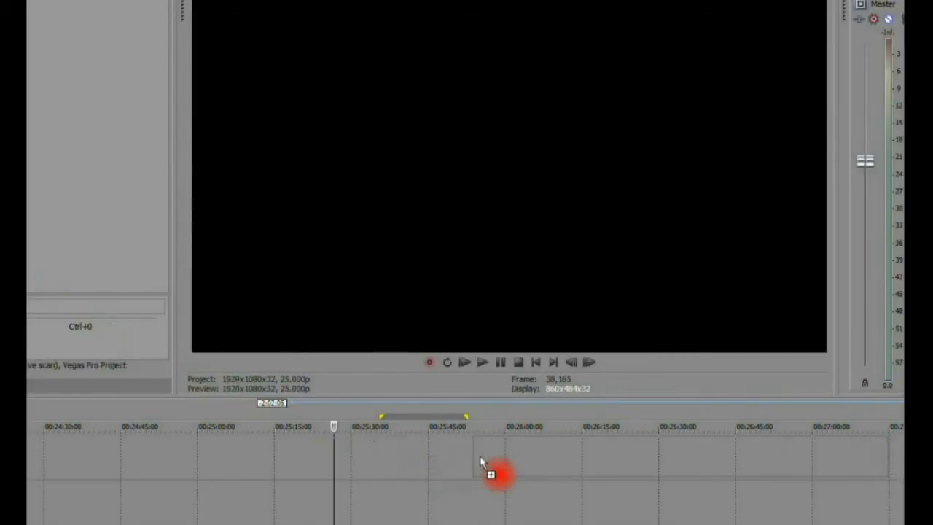
drag(481, 462, 480, 462)
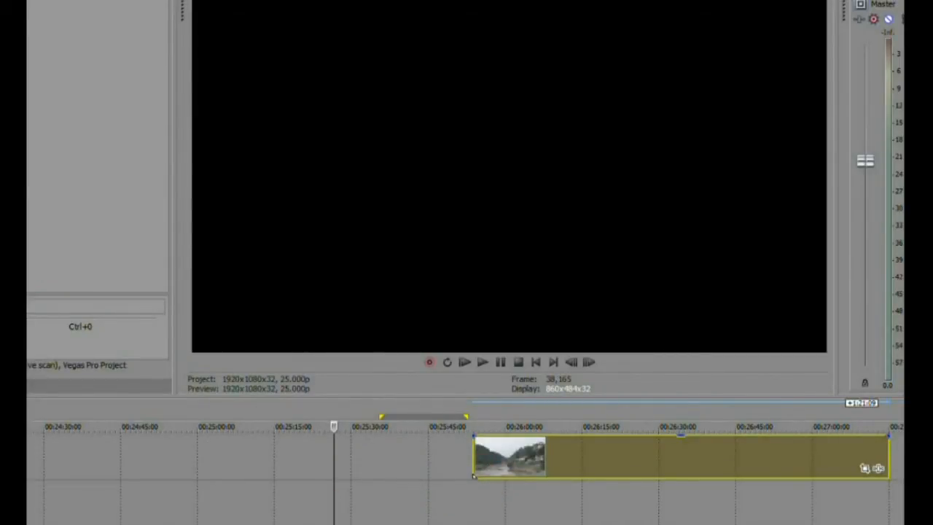
drag(28, 230, 304, 476)
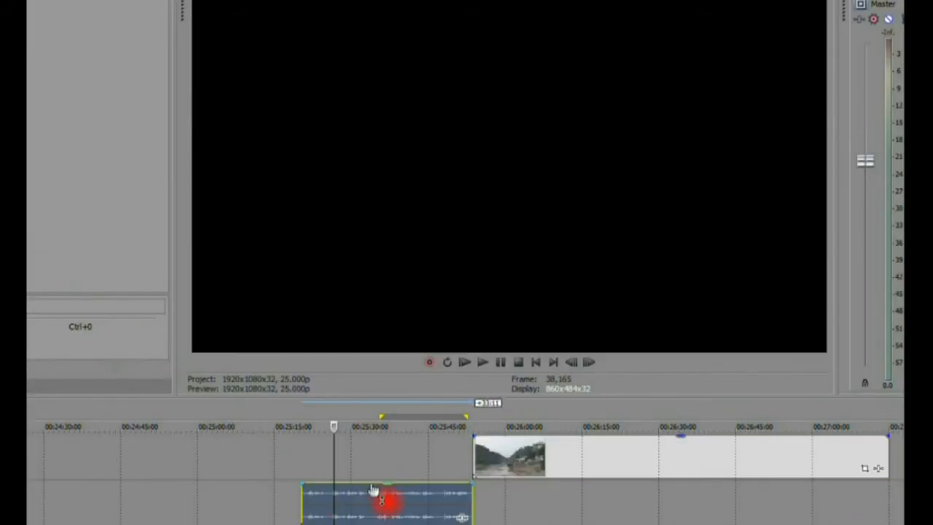
Step: Mark a point in the narration and move the bridge video earlier to line up with it
click(389, 465)
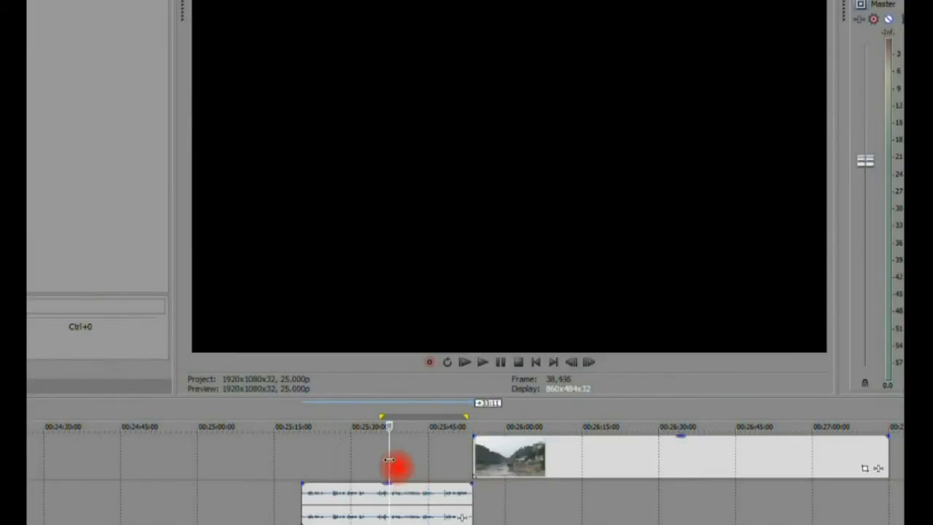
key(space)
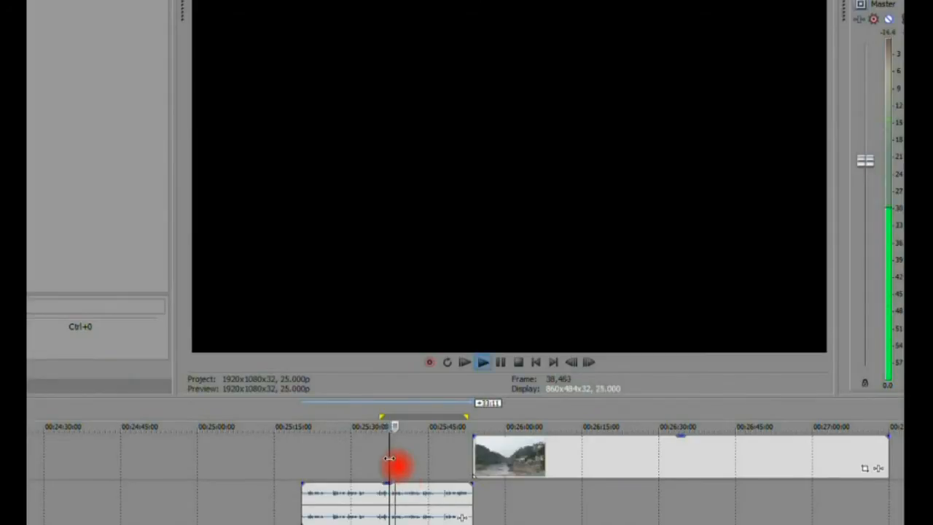
key(space)
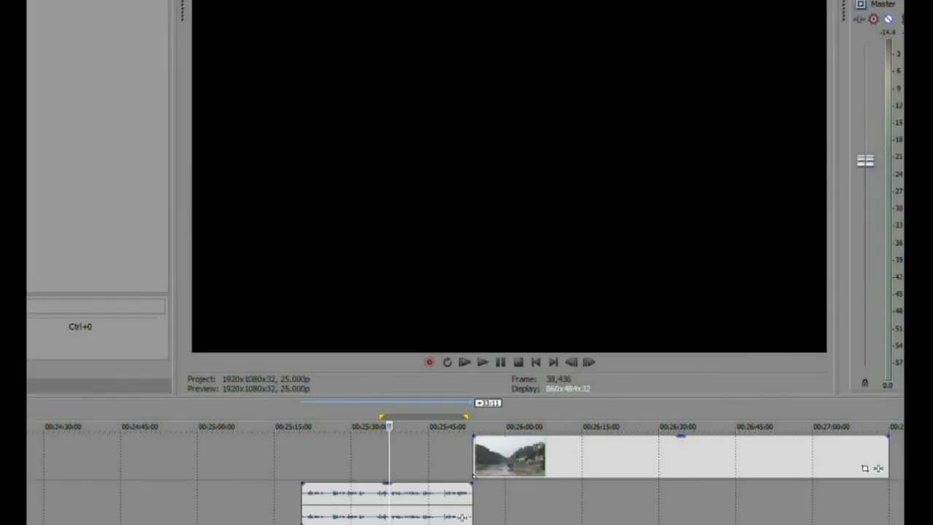
key(m)
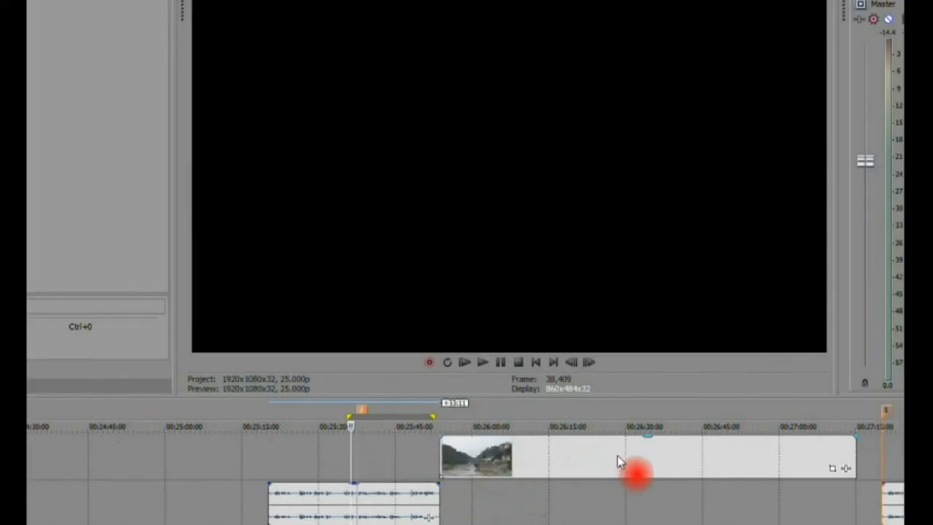
drag(618, 460, 227, 464)
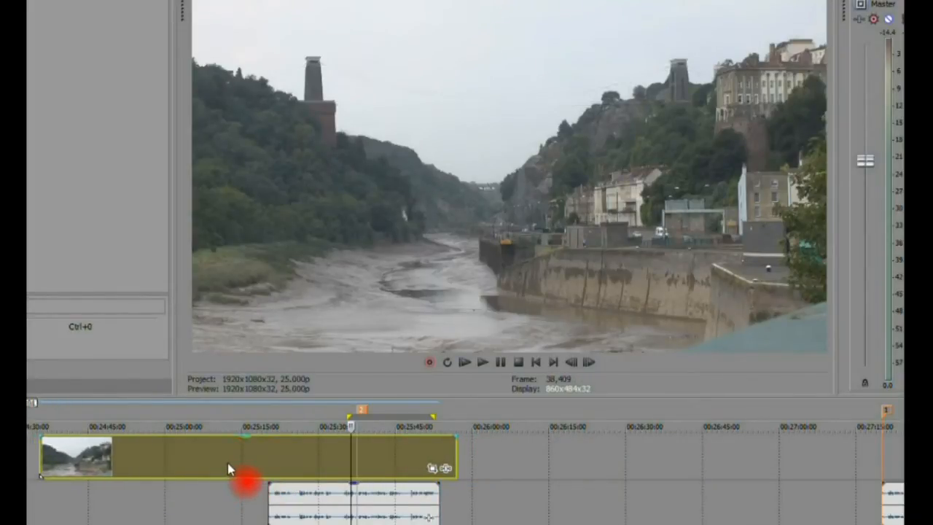
Step: Split the bridge video at the marker and shorten the end of its first part
click(357, 460)
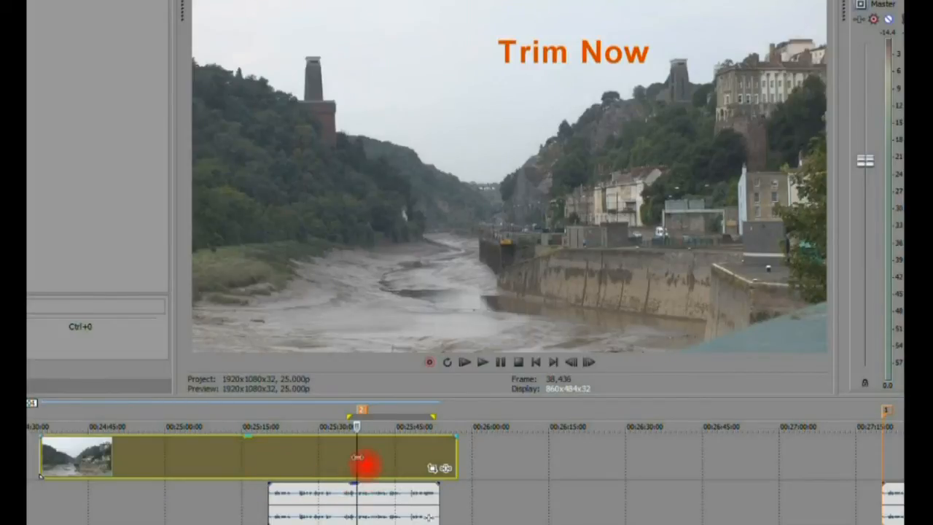
key(s)
click(354, 462)
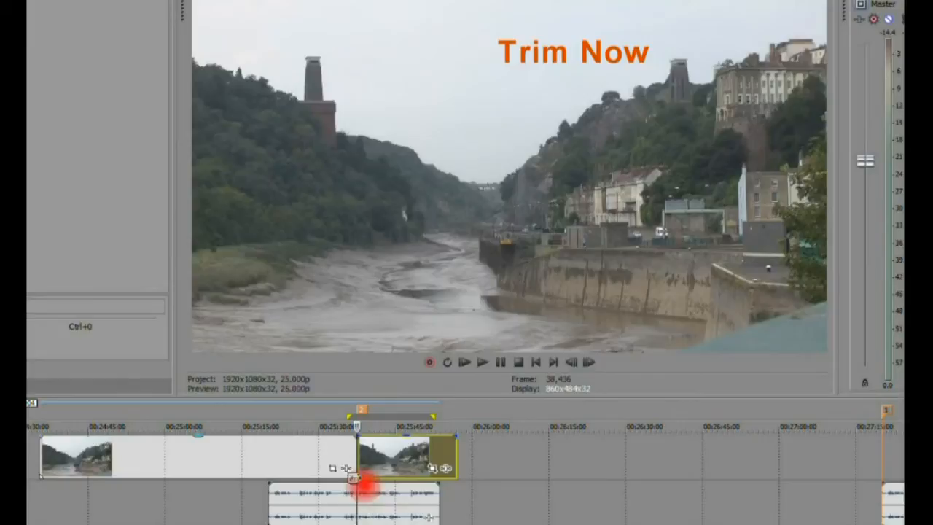
drag(353, 462, 332, 465)
click(333, 466)
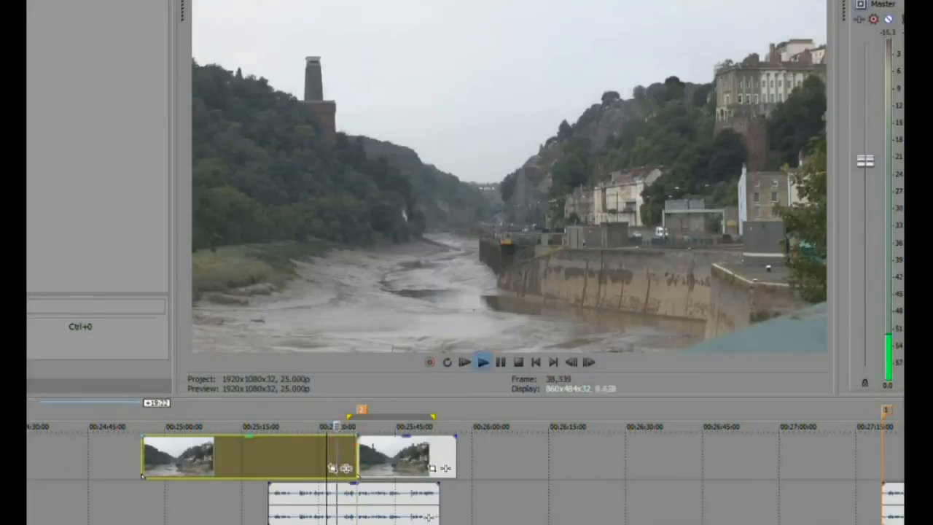
Step: Review playback before the cut and split the first bridge clip just ahead of it
drag(337, 523, 342, 521)
key(space)
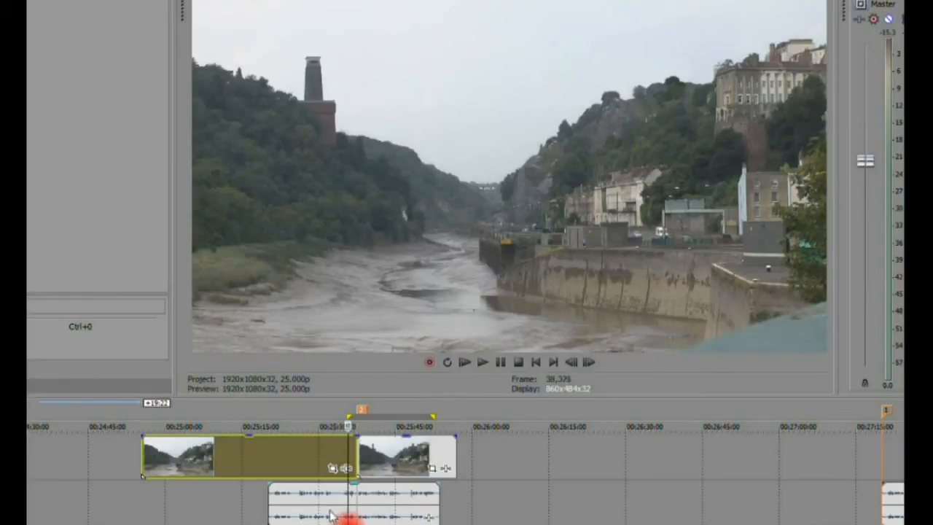
key(Left)
key(Left)
key(Left)
key(Left)
key(Left)
key(Left)
key(Left)
key(Left)
key(Left)
key(Left)
key(Left)
key(Left)
key(Left)
key(Left)
key(Left)
key(Left)
key(Left)
key(Left)
key(Left)
key(Left)
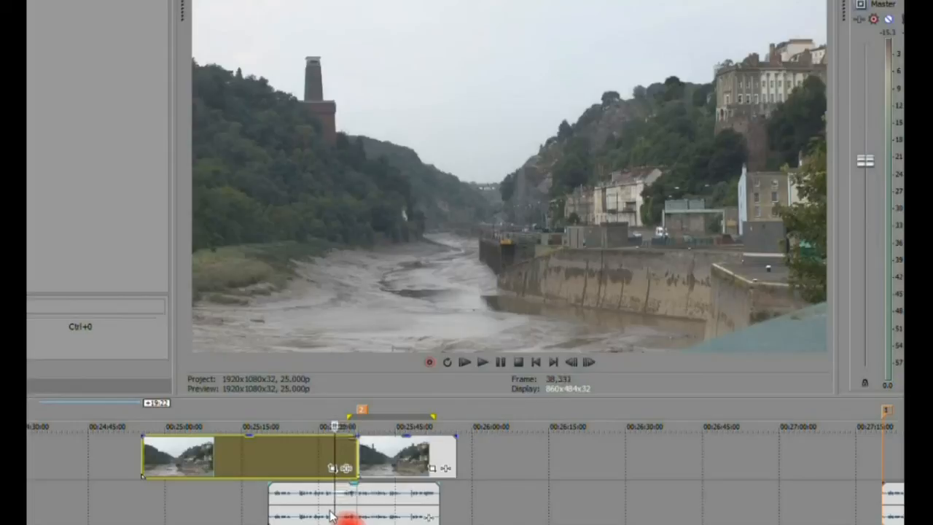
key(Left)
key(Left)
key(s)
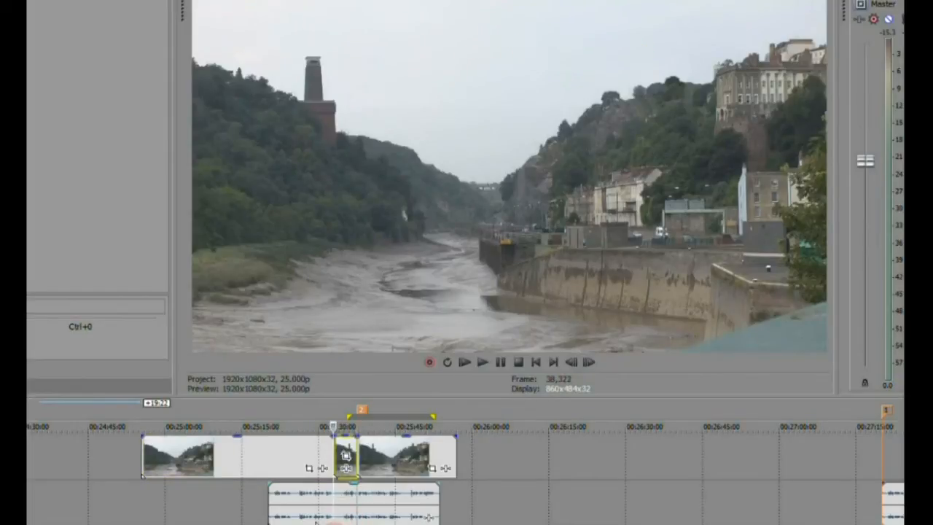
Step: Shuttle back and forward through the footage to check it, then select the first bridge clip
key(Left)
key(Left)
key(Left)
key(Left)
key(Left)
key(Left)
key(Left)
key(Left)
key(Left)
key(Left)
key(Left)
key(Left)
key(Left)
key(Left)
key(Left)
key(Left)
key(Left)
key(Left)
key(Left)
key(Left)
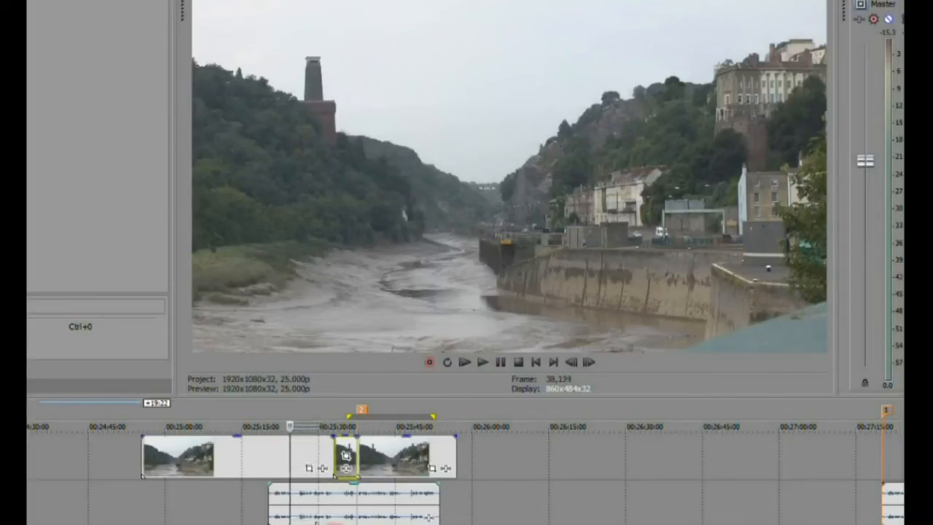
key(Left)
key(Left)
key(Left)
key(Left)
key(Left)
key(Left)
key(Left)
key(Left)
key(Left)
key(Left)
key(Left)
key(Left)
key(Left)
key(Left)
key(Left)
key(Left)
key(Left)
key(Left)
key(Left)
key(Left)
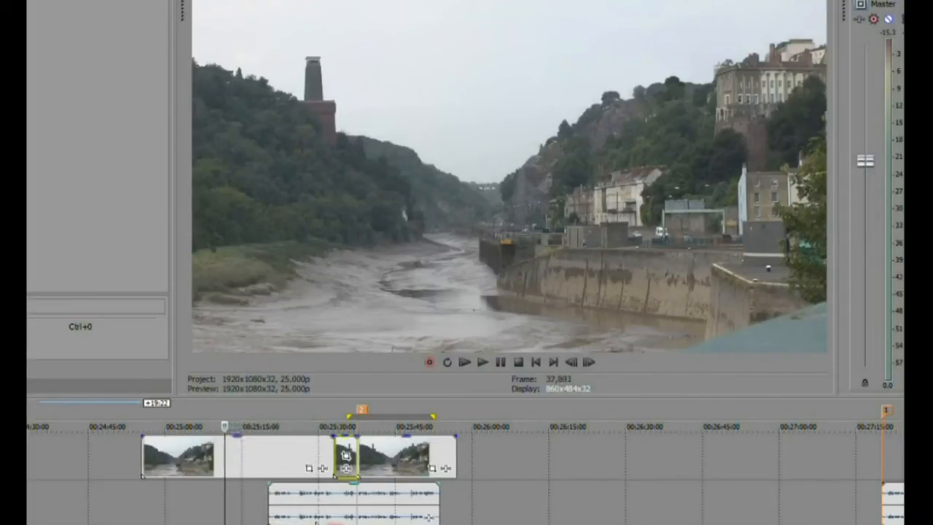
key(Right)
key(Right)
key(Right)
key(Right)
key(Right)
key(Right)
key(Right)
key(Right)
key(Right)
key(Right)
key(Right)
key(Right)
key(Right)
key(Right)
key(Right)
key(Right)
key(Right)
key(Right)
key(Right)
key(Right)
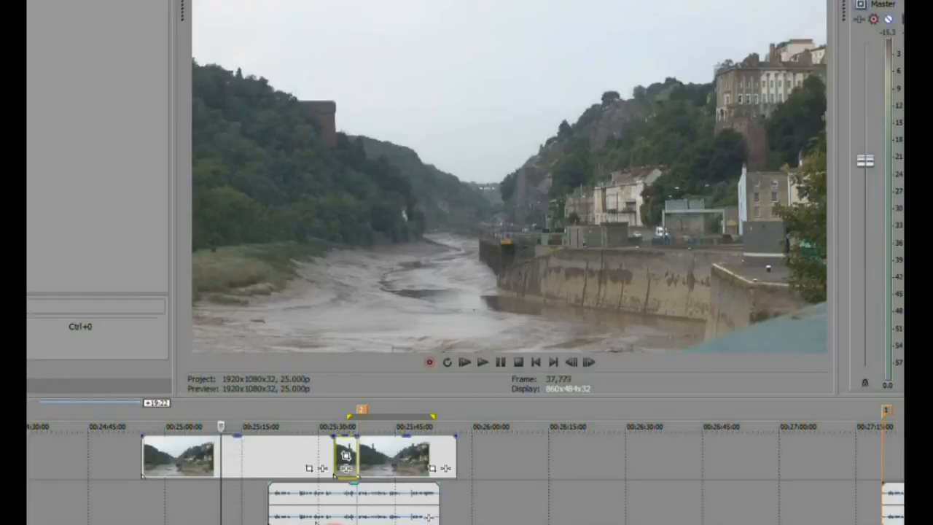
key(Right)
key(Right)
key(Right)
key(Right)
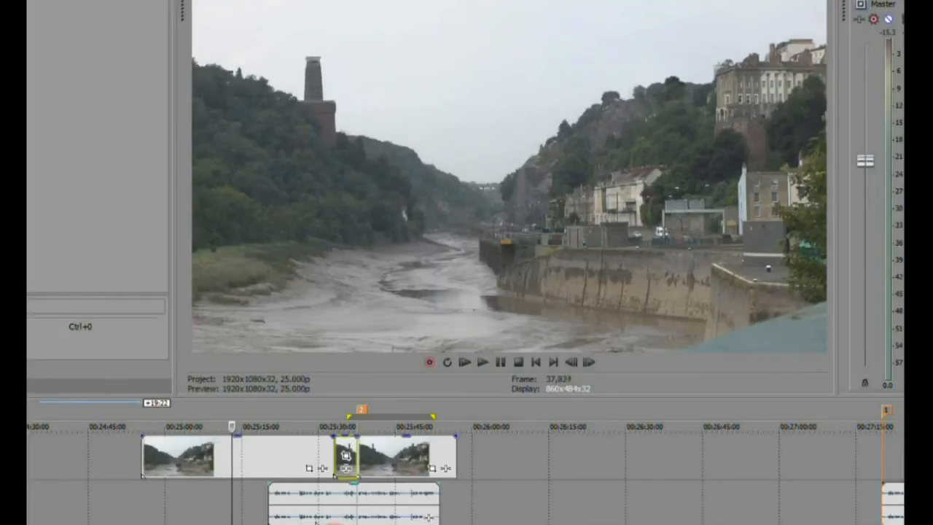
key(Right)
key(Right)
key(Right)
key(Right)
key(Right)
key(Right)
key(Right)
key(Right)
key(Right)
key(Right)
key(Right)
key(Right)
key(Right)
key(Right)
key(Right)
key(Right)
key(Right)
key(Right)
key(Right)
key(Right)
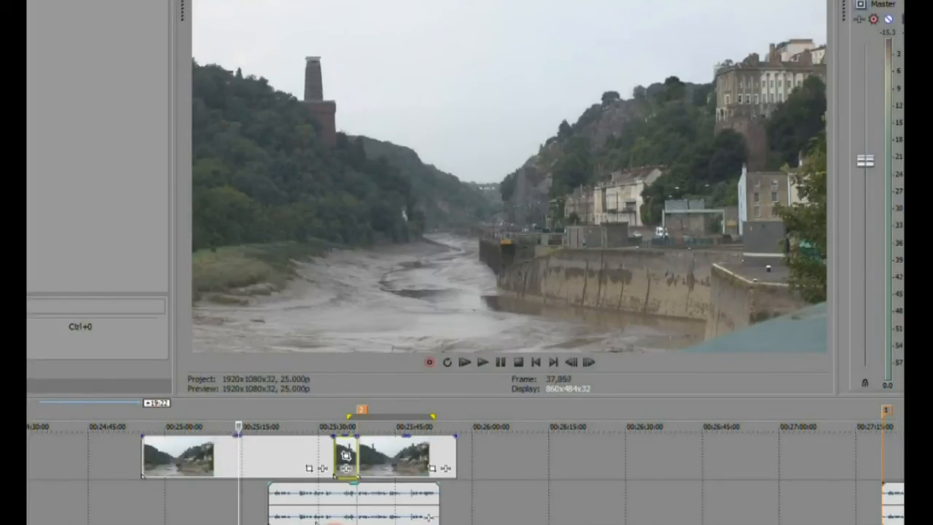
click(240, 477)
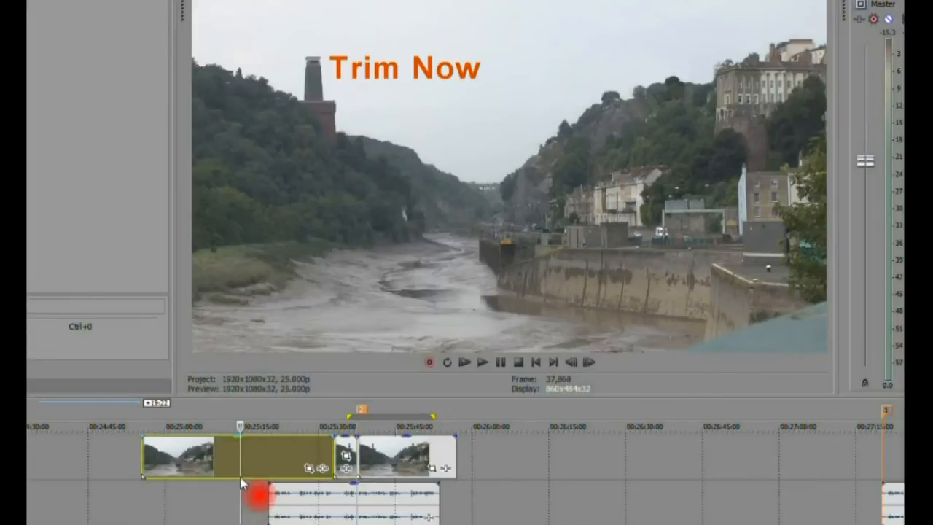
Step: Split the first clip at the playhead, trim it to the kept portion, and butt it against the next clip
key(s)
right_click(274, 459)
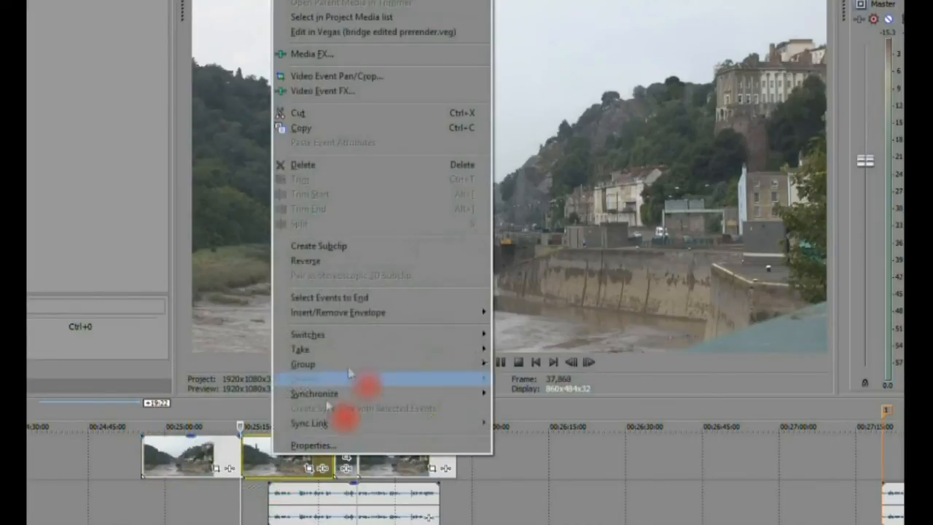
click(375, 179)
drag(227, 448, 317, 439)
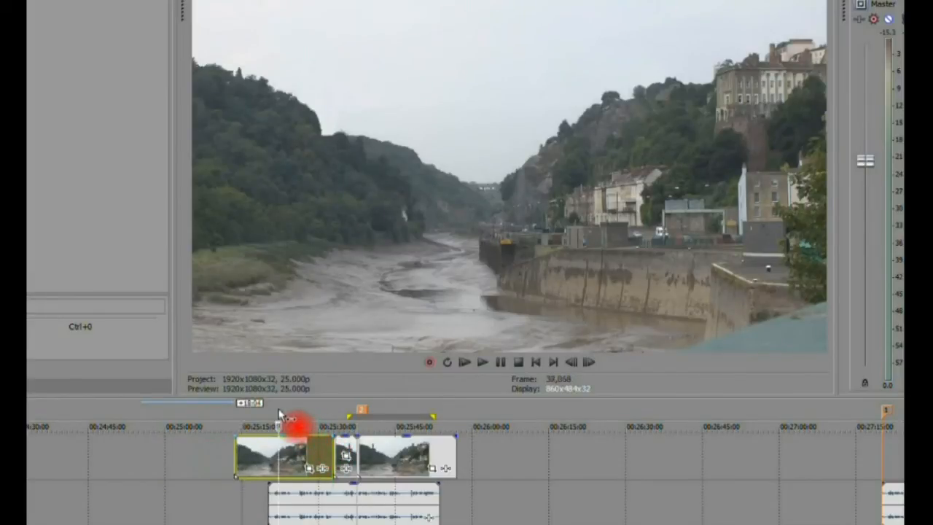
click(279, 409)
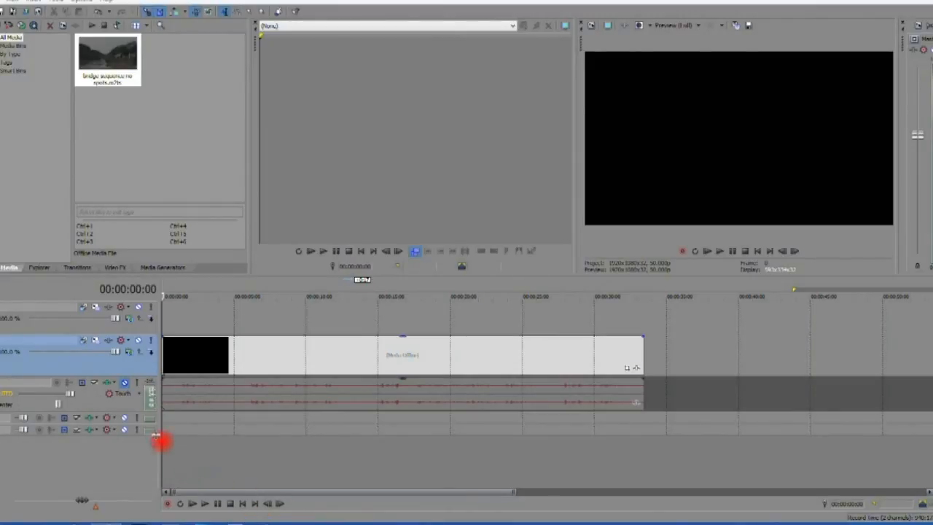
Step: Insert a Composite Level envelope on the bridge sequence's video track
right_click(141, 362)
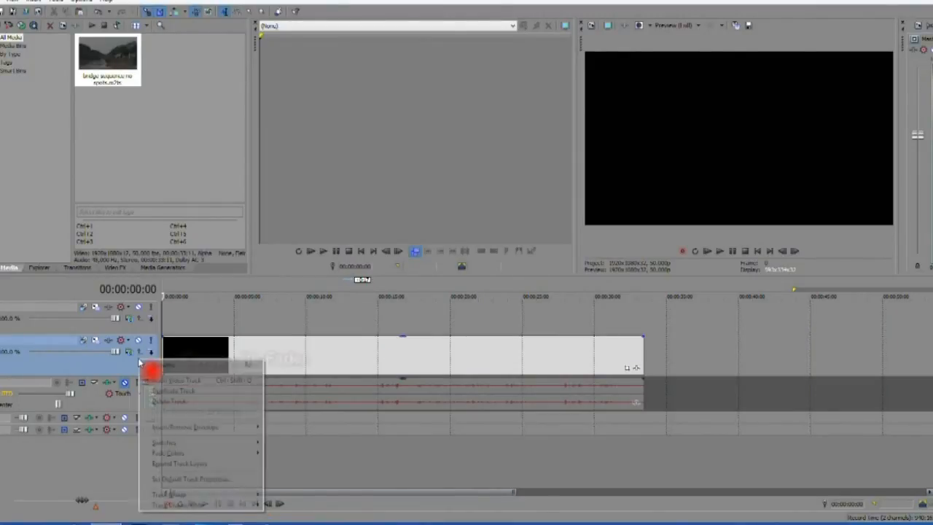
mouse_move(256, 428)
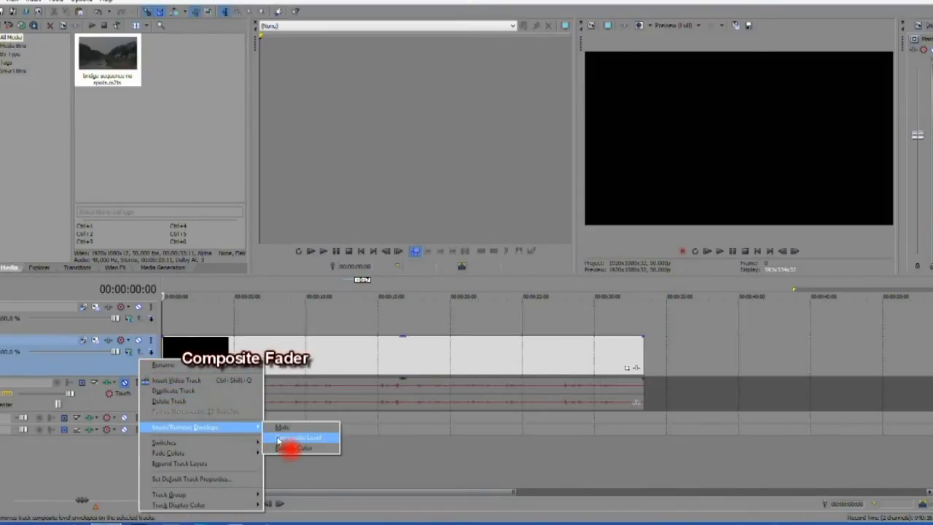
click(278, 439)
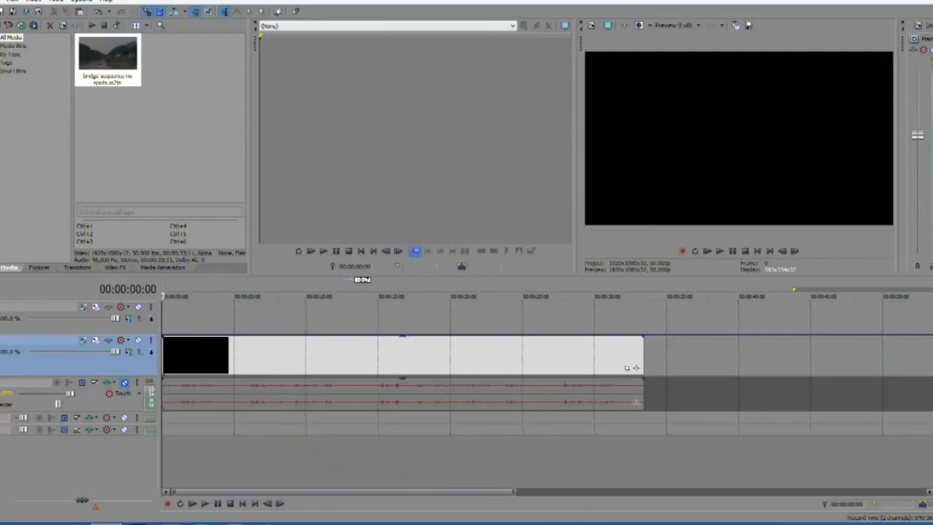
scroll(466, 392, up, 1)
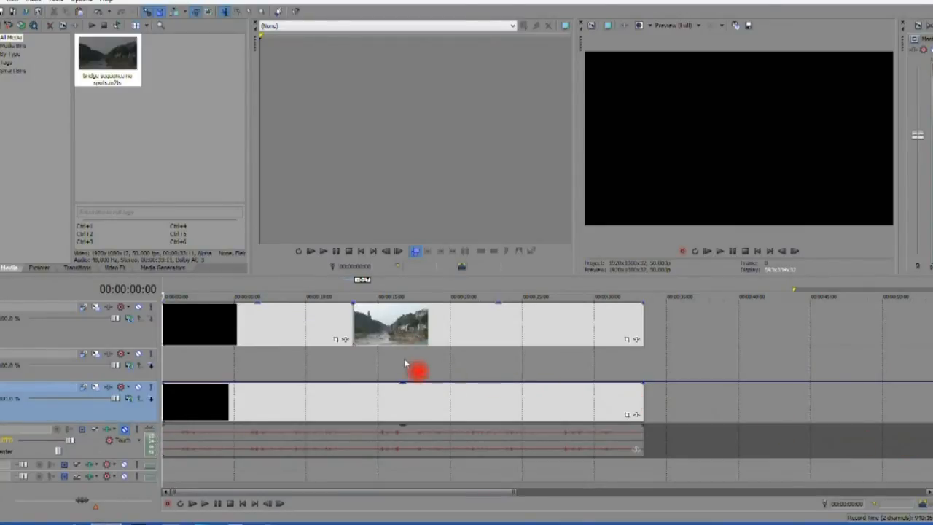
click(345, 341)
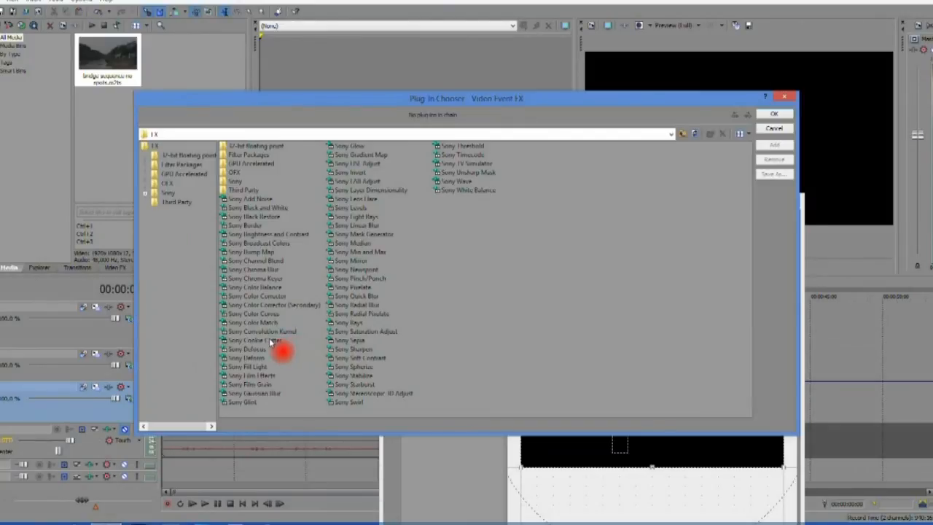
Step: Apply Sony Cookie Cutter to the bridge clip and lower the composite level to 63%
click(253, 341)
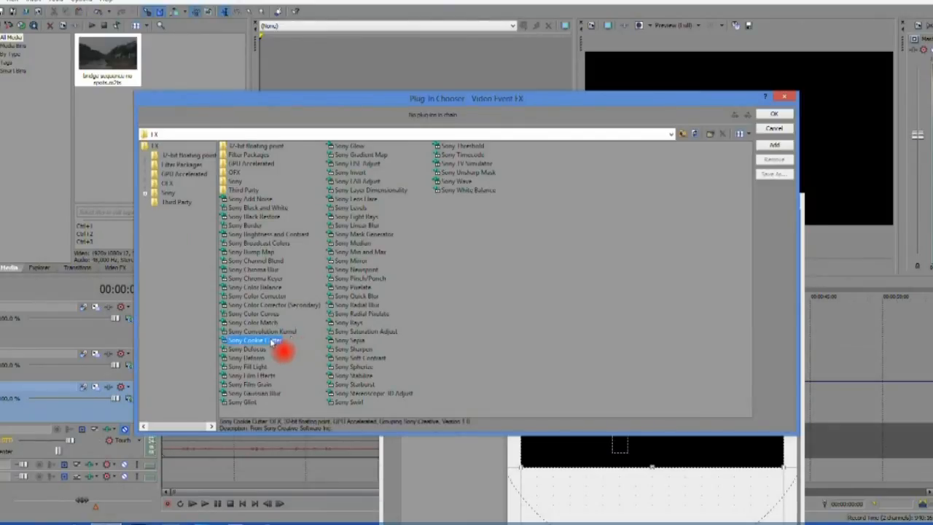
click(776, 146)
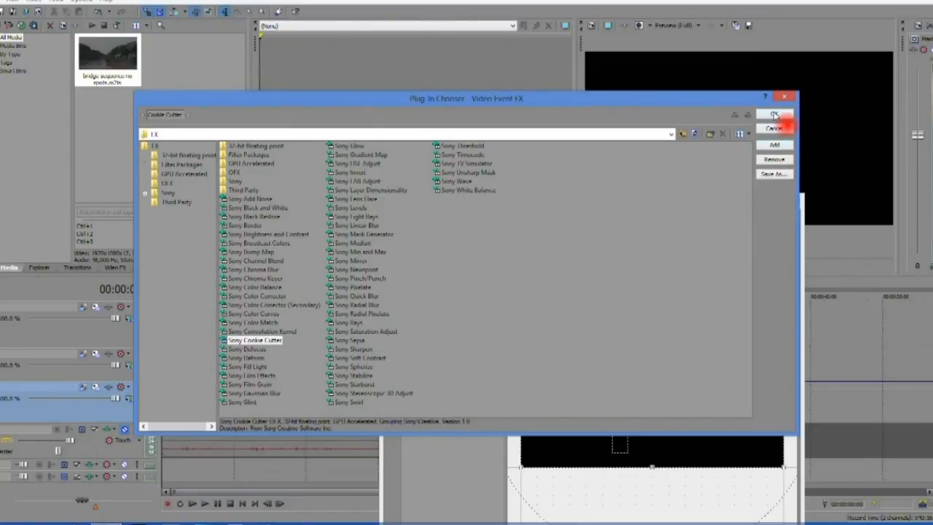
click(774, 115)
drag(303, 387, 309, 407)
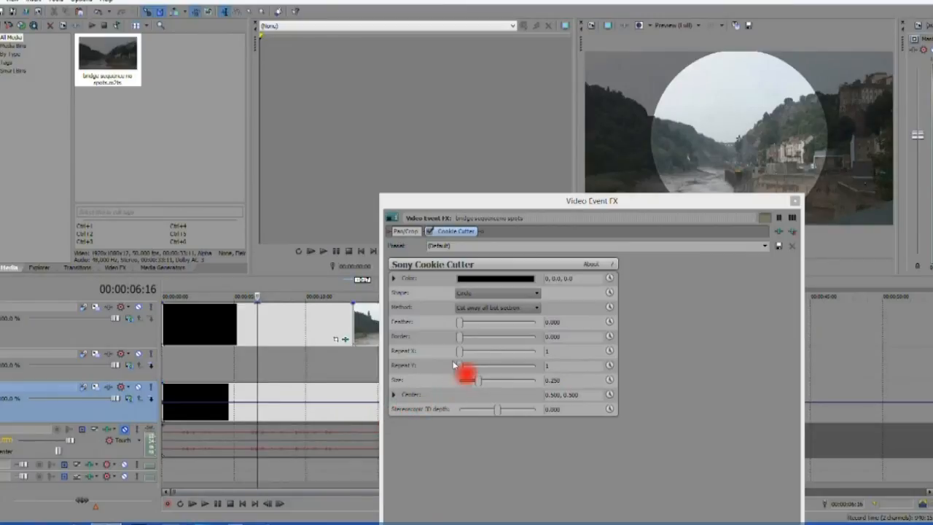
Step: Set the circle's feather 0.522, size 0.363, centre 0.212, 0.722, and add an envelope point near 5 s
click(460, 324)
drag(461, 326, 474, 328)
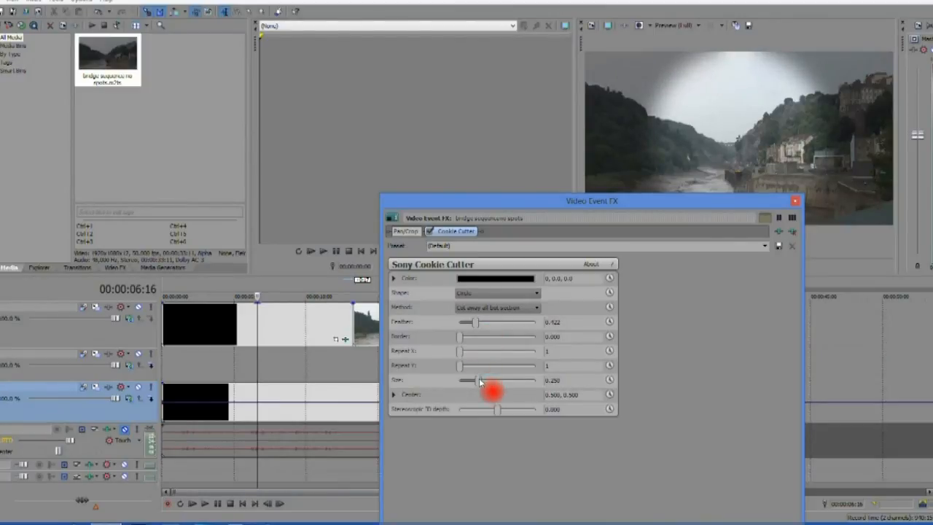
drag(479, 381, 472, 381)
drag(739, 141, 651, 102)
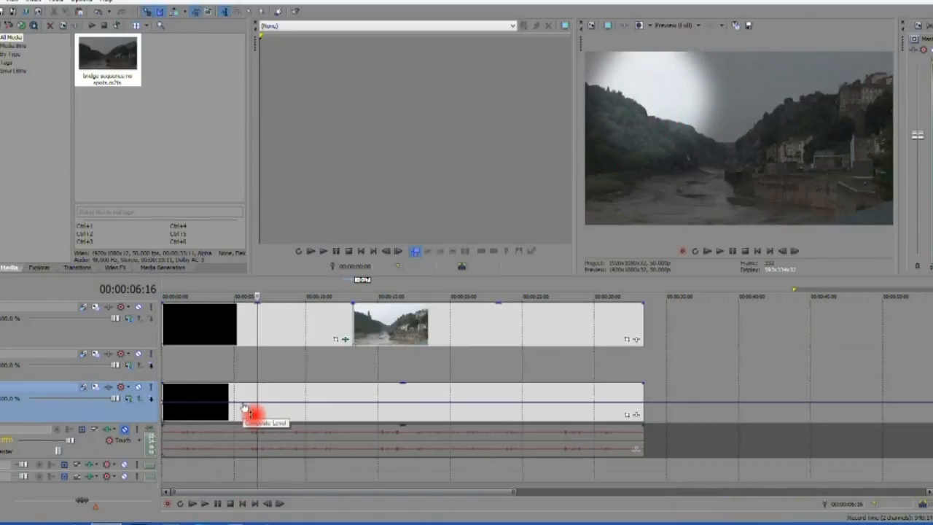
double_click(243, 404)
mouse_move(244, 405)
mouse_down()
mouse_move(230, 404)
mouse_move(226, 390)
mouse_move(236, 396)
mouse_up()
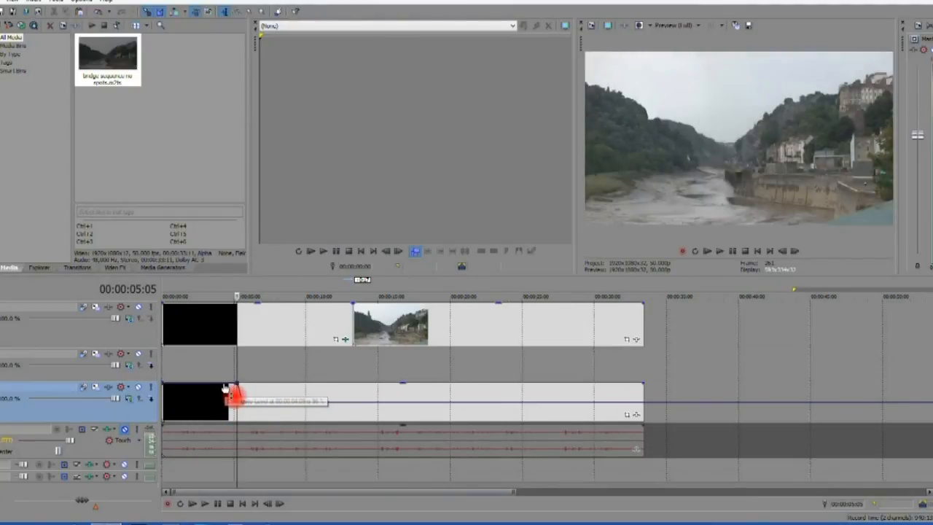
Step: Preview the spotlight effect and shift the dimming envelope point later in time
click(720, 251)
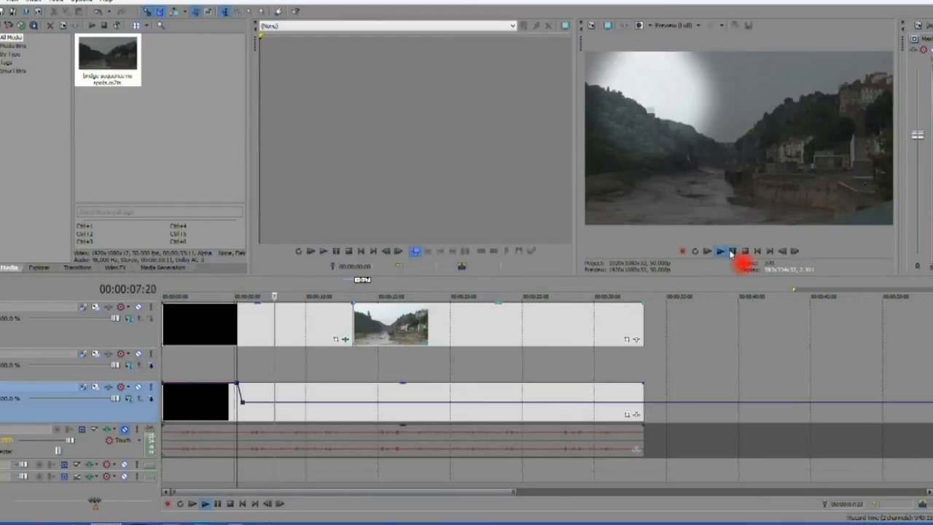
click(733, 252)
drag(243, 402, 263, 404)
Step: Raise the composite level back to 100% near 11–13 s and move the spotlight centre to 0.771, 0.671
click(328, 407)
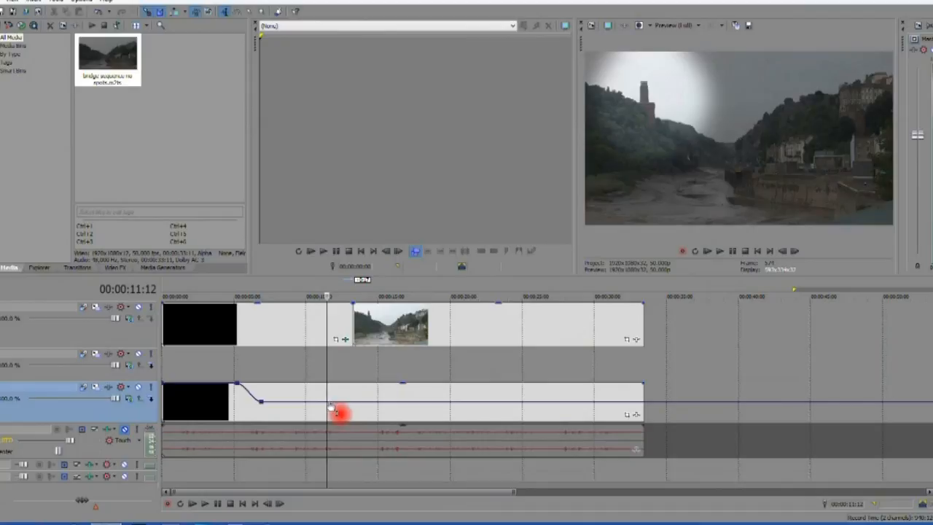
double_click(328, 406)
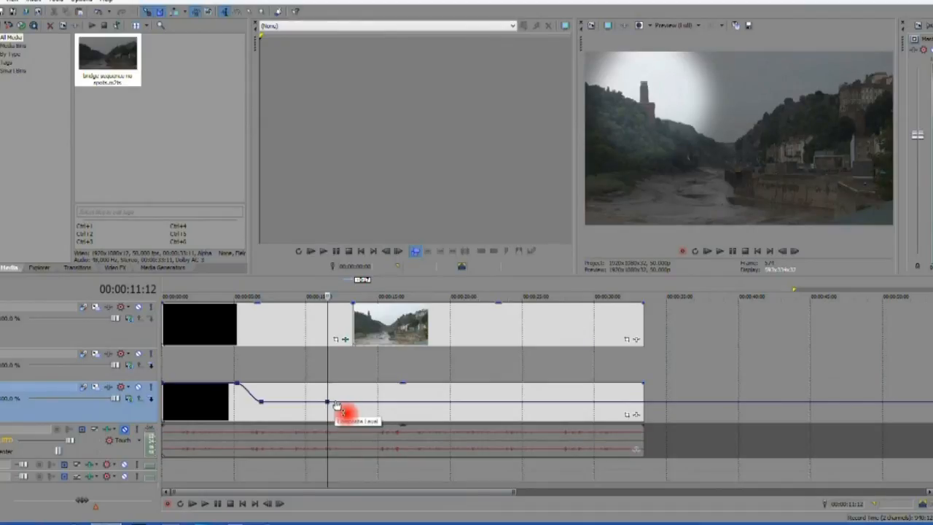
double_click(338, 404)
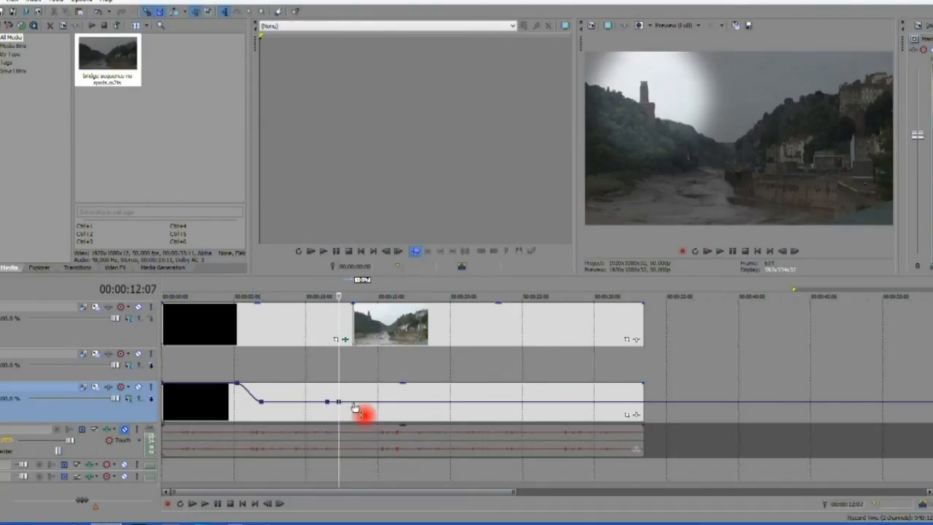
drag(355, 406, 357, 386)
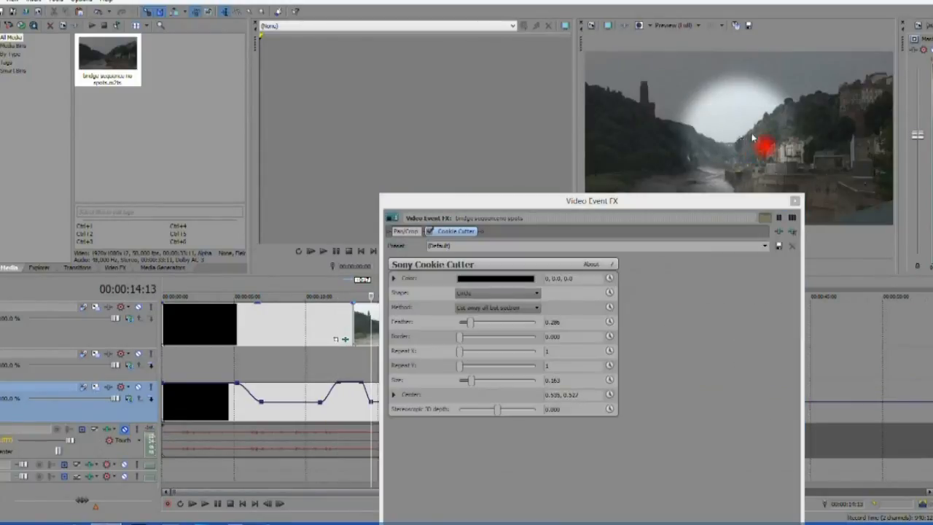
drag(753, 137, 823, 114)
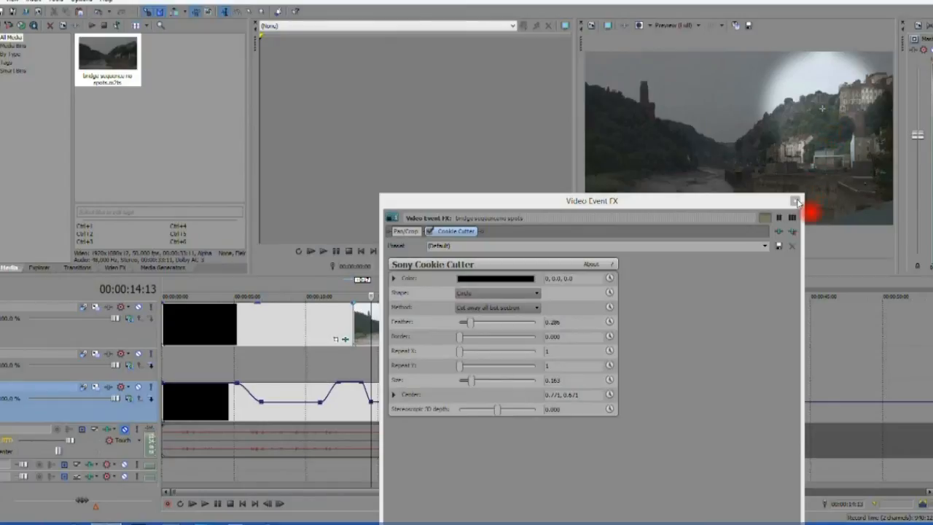
click(796, 201)
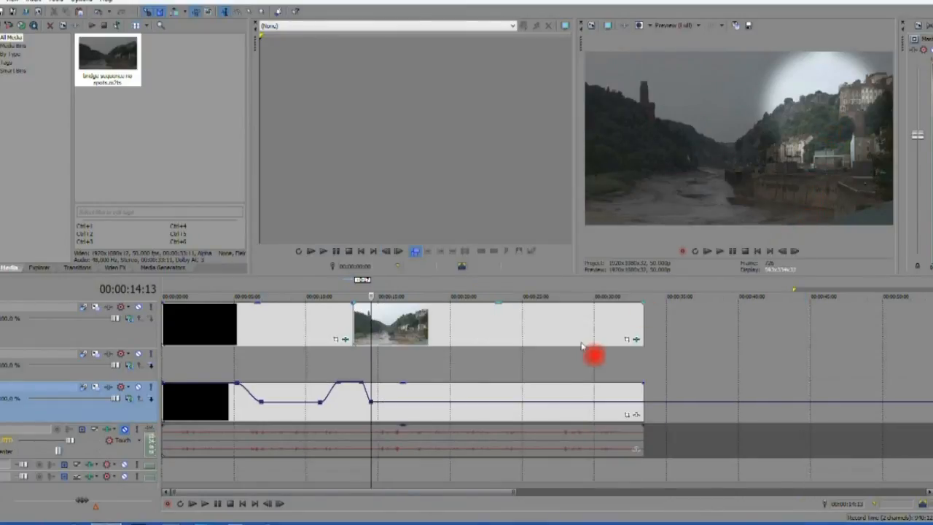